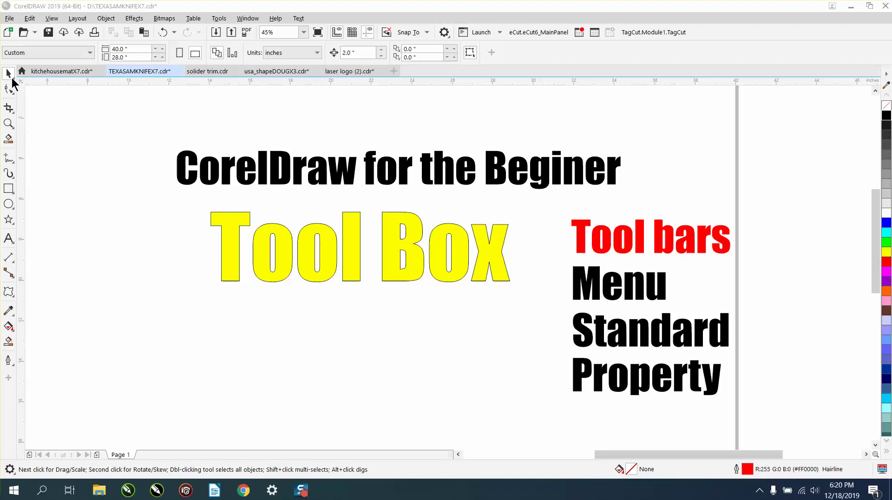
Step: Select each letter of the yellow Tool Box title one at a time with the Pick tool
click(78, 111)
click(226, 216)
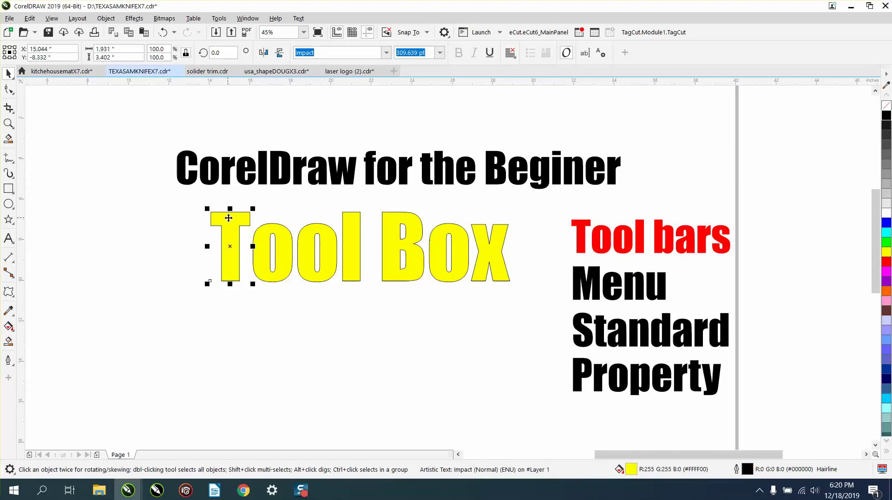
click(285, 236)
click(307, 243)
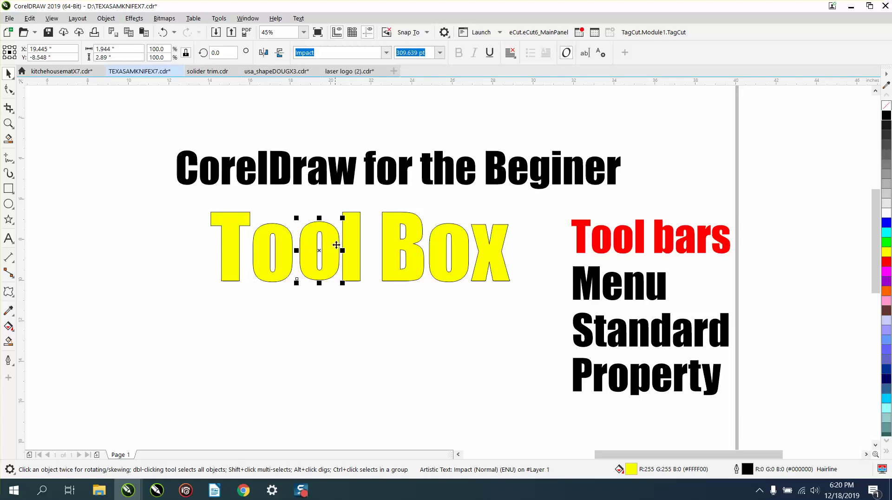
click(351, 239)
click(394, 236)
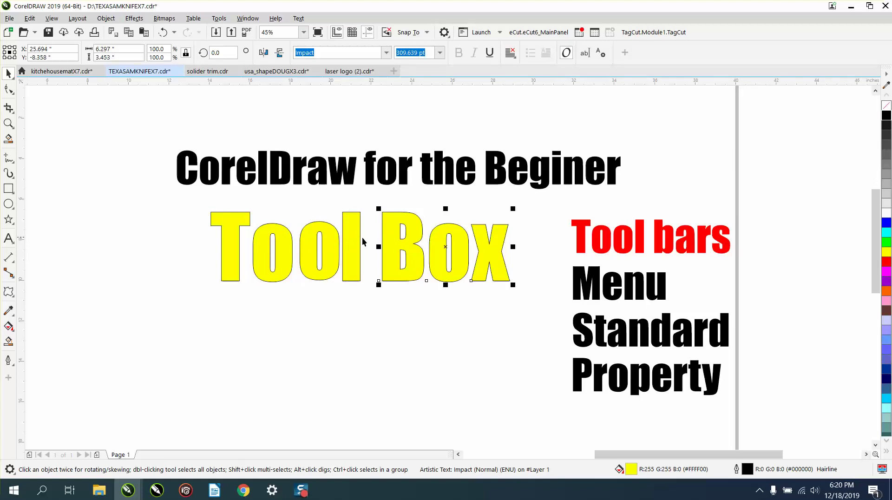
Step: Drag a marquee around the title to select all five letters together
drag(191, 195, 240, 262)
drag(574, 326, 545, 313)
drag(544, 313, 545, 313)
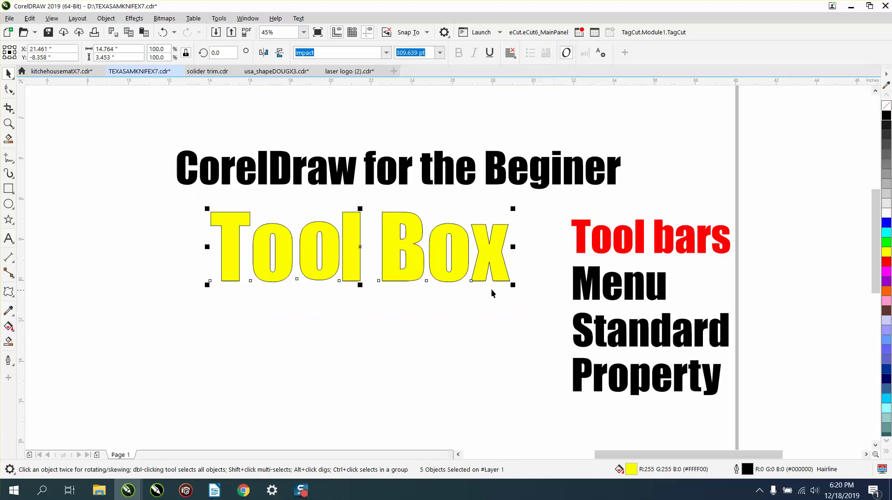
click(14, 84)
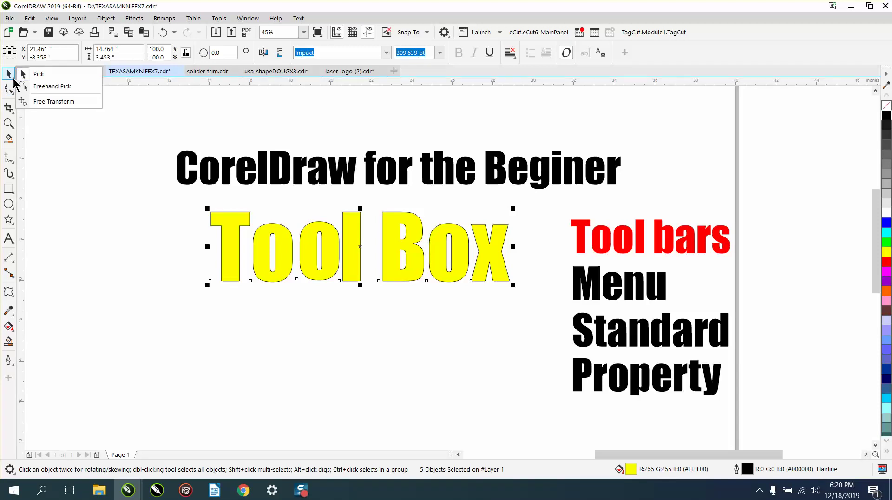
click(54, 85)
mouse_move(193, 196)
mouse_down()
mouse_move(191, 252)
mouse_move(201, 291)
mouse_up()
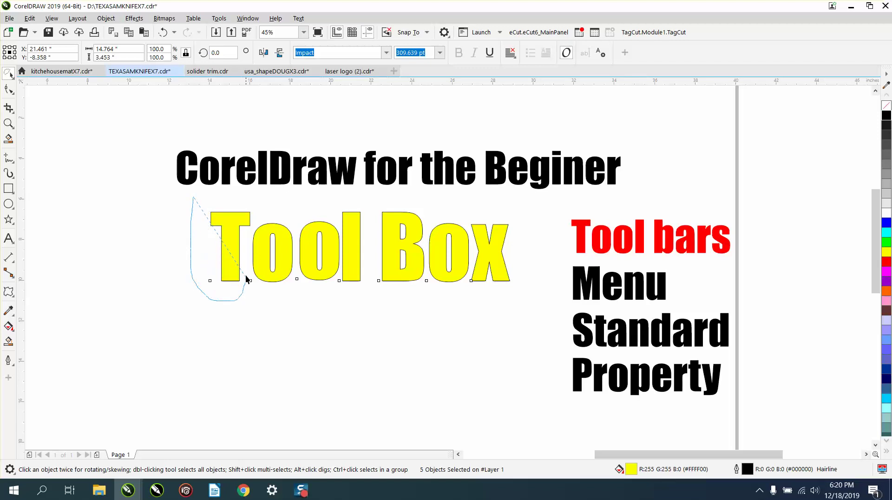
mouse_move(247, 245)
mouse_down()
mouse_move(259, 212)
mouse_move(253, 199)
mouse_move(202, 199)
mouse_up()
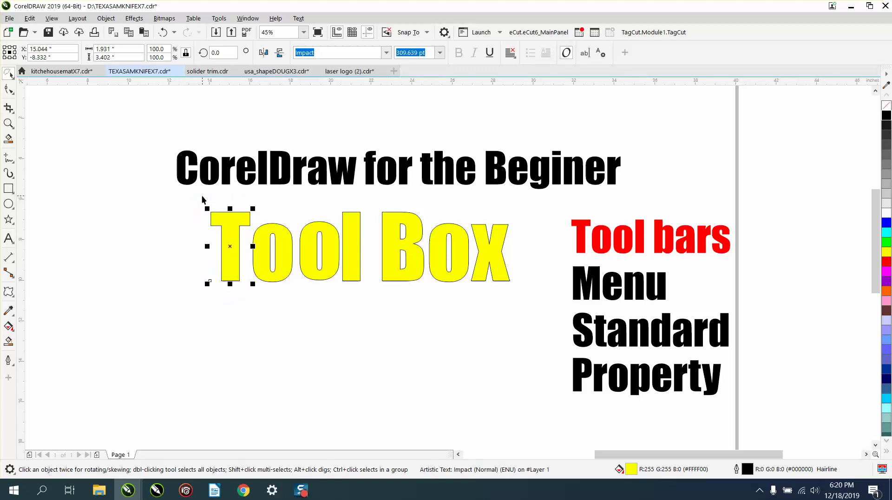
click(10, 75)
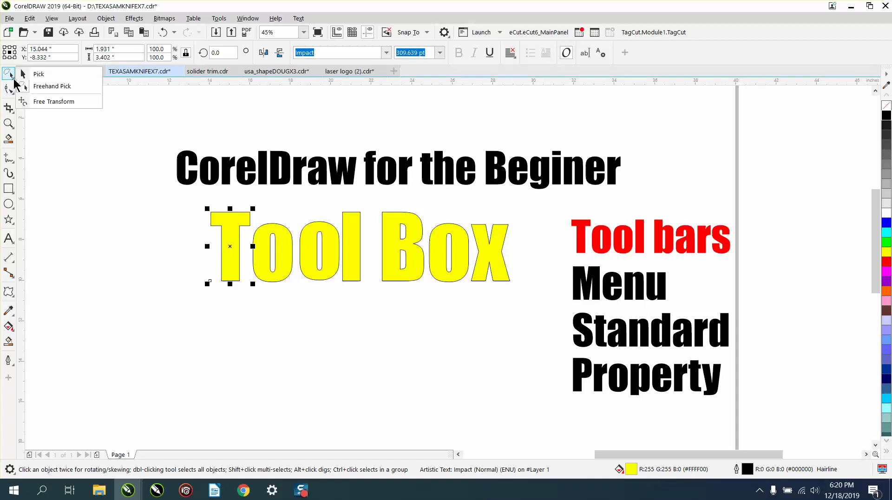
click(30, 75)
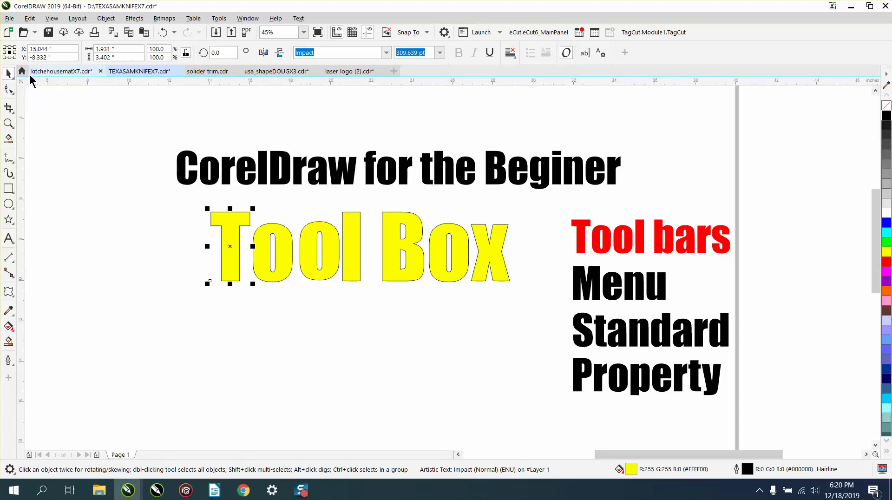
click(112, 172)
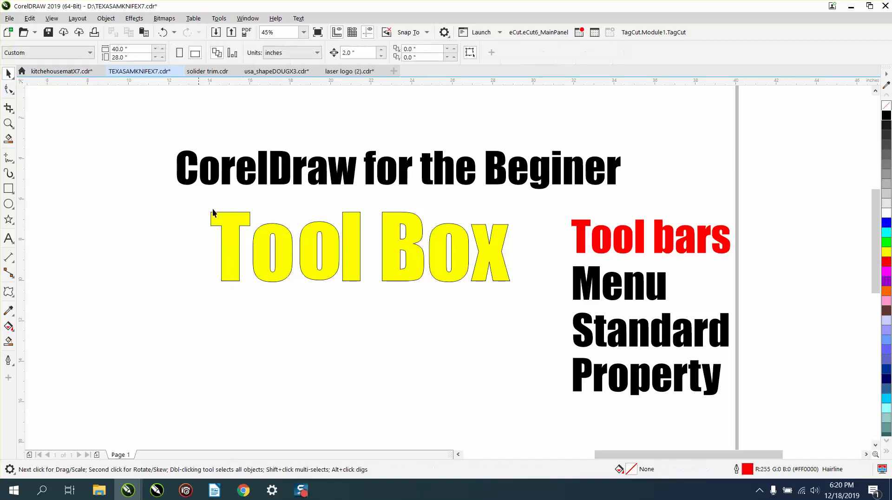
click(228, 253)
click(205, 253)
click(237, 256)
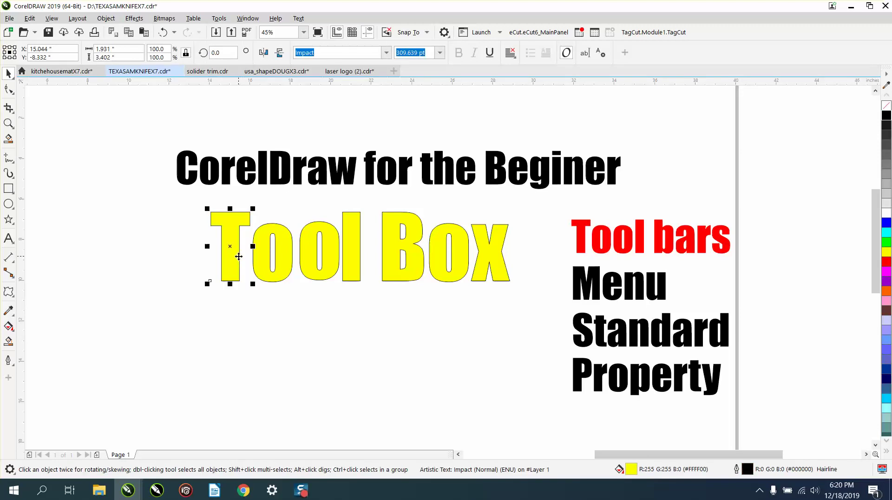
click(229, 253)
click(256, 258)
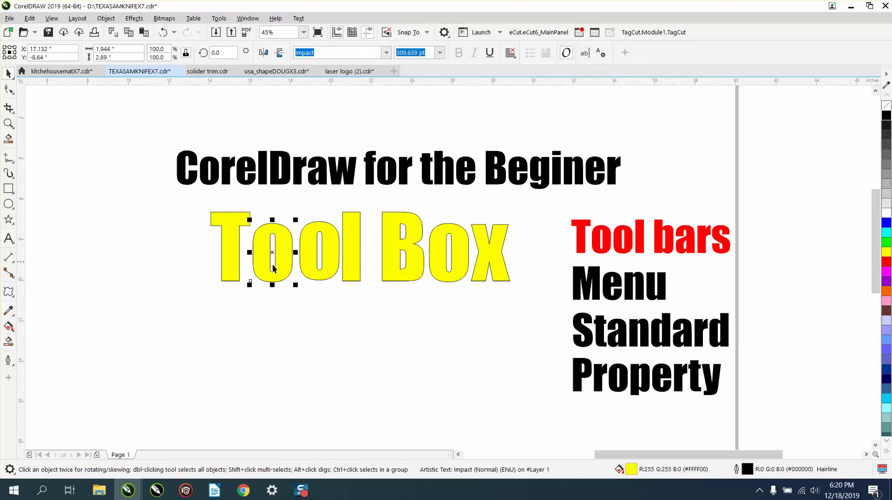
click(260, 292)
click(261, 258)
click(233, 244)
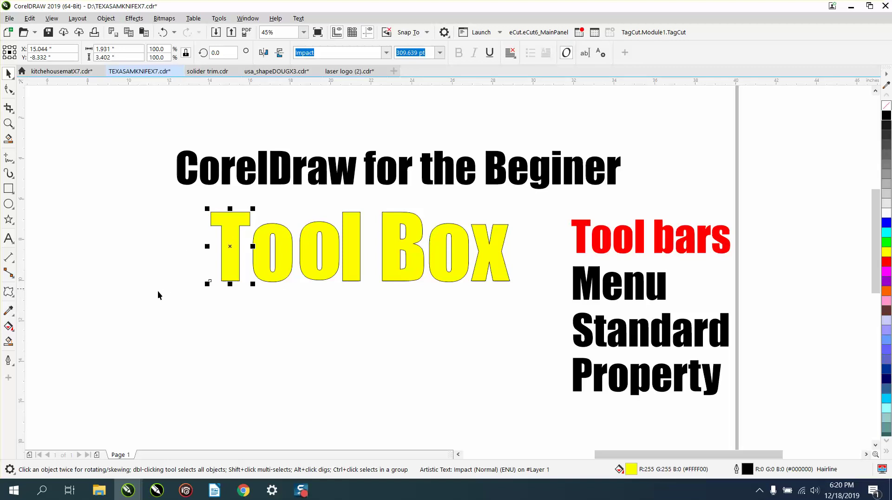
click(157, 263)
drag(377, 306, 528, 308)
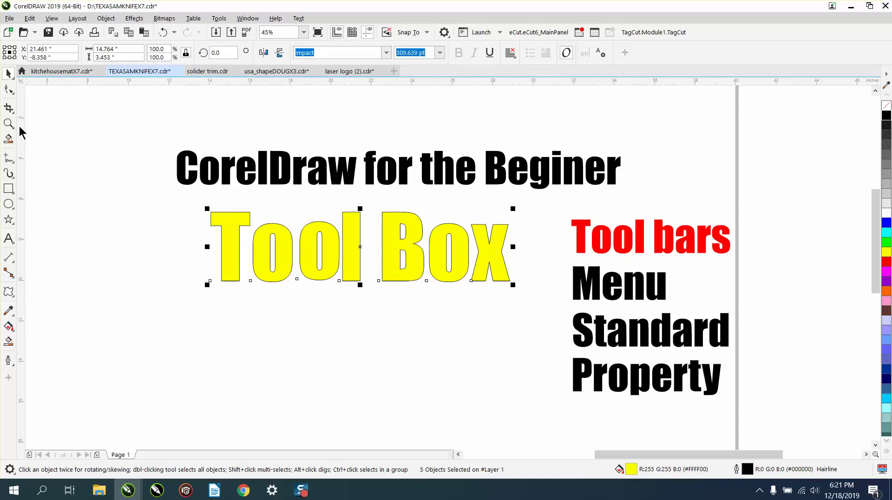
click(72, 126)
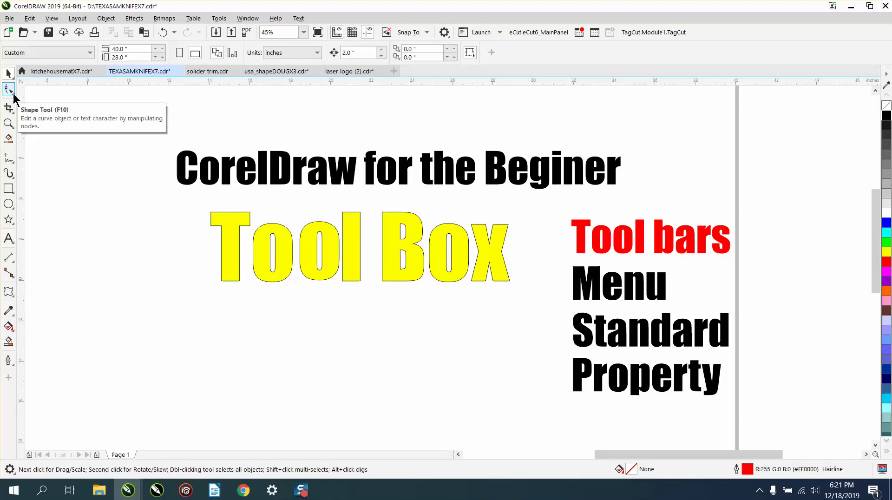
Step: Draw a rectangle left of the Tool Box title and convert it to curves for node editing
click(9, 188)
drag(81, 190, 171, 266)
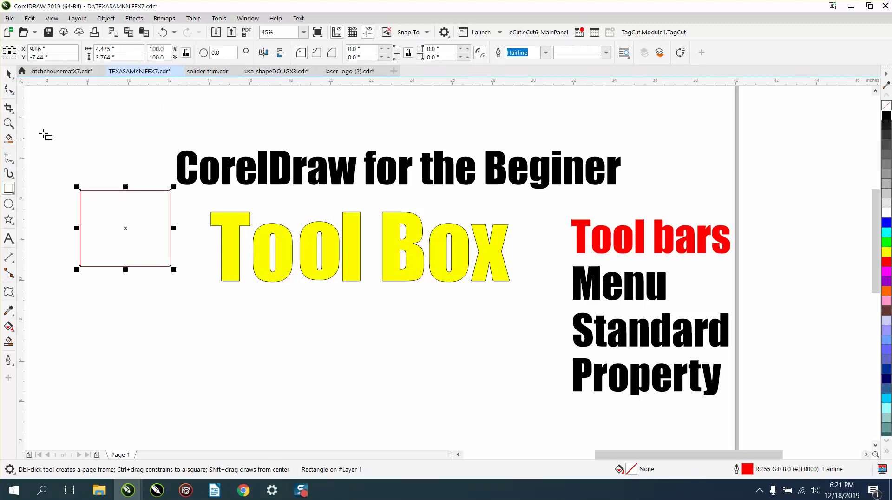
click(13, 93)
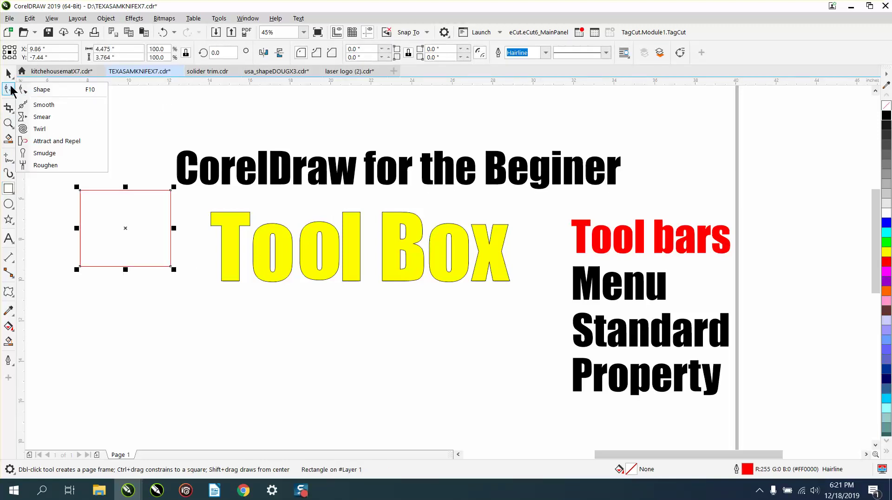
click(8, 73)
click(106, 18)
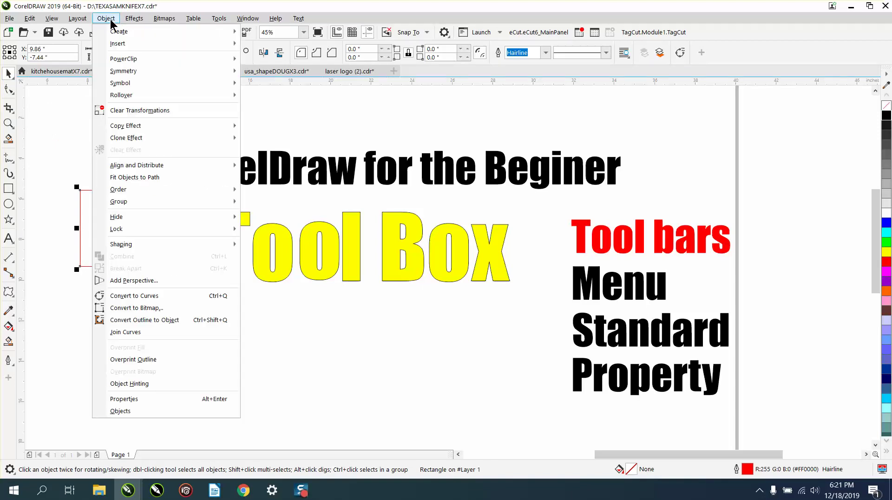
click(140, 295)
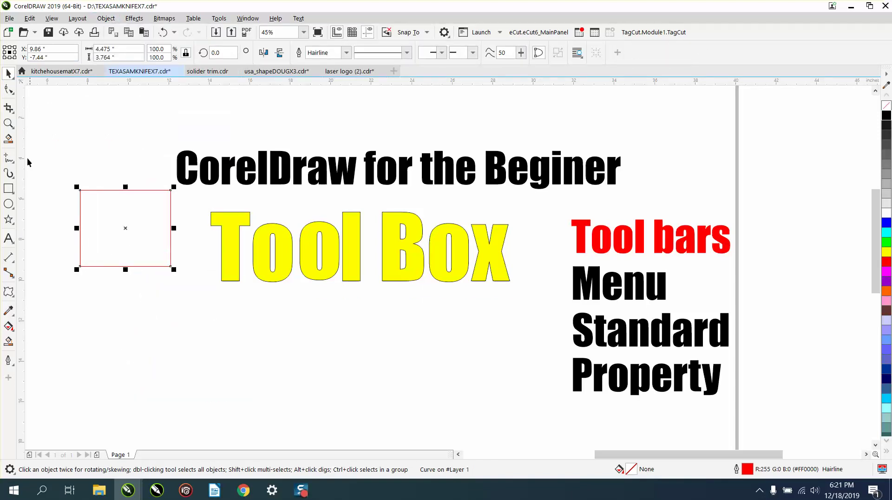
click(8, 89)
Step: Pull the top-left corner outward, then add and delete top nodes to leave an arch
drag(81, 194, 72, 173)
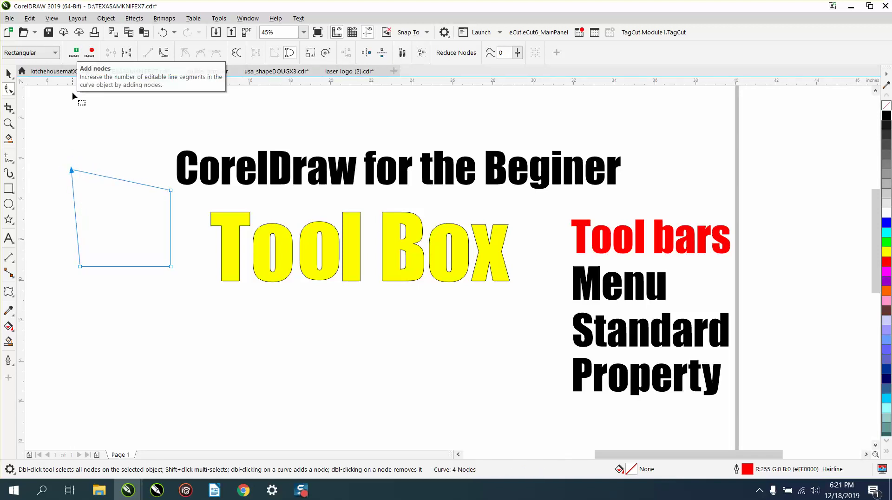
drag(83, 133, 57, 171)
drag(183, 210, 183, 211)
click(75, 53)
click(91, 53)
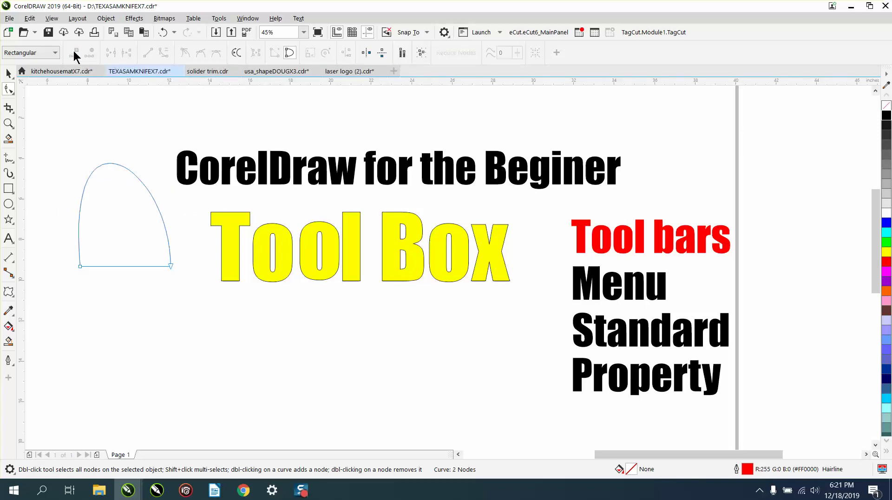
Step: Add a top node, make its left segment a line, then curve it back and bow it outward
double_click(106, 163)
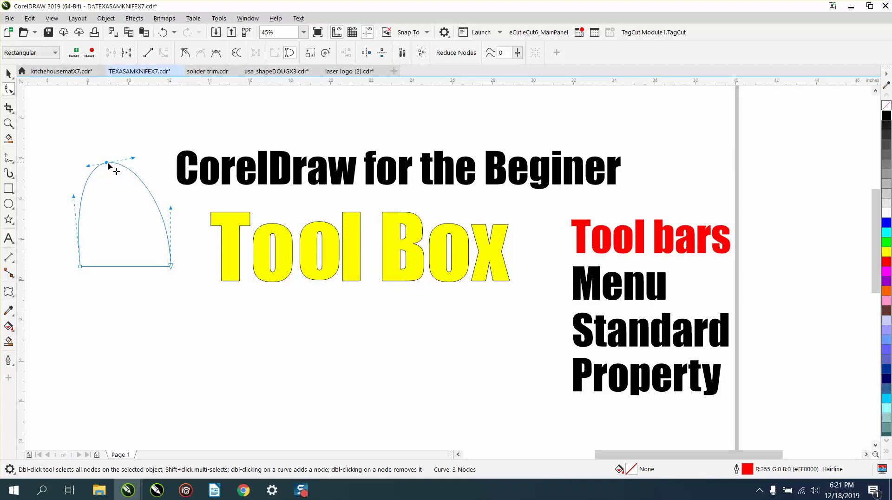
right_click(108, 166)
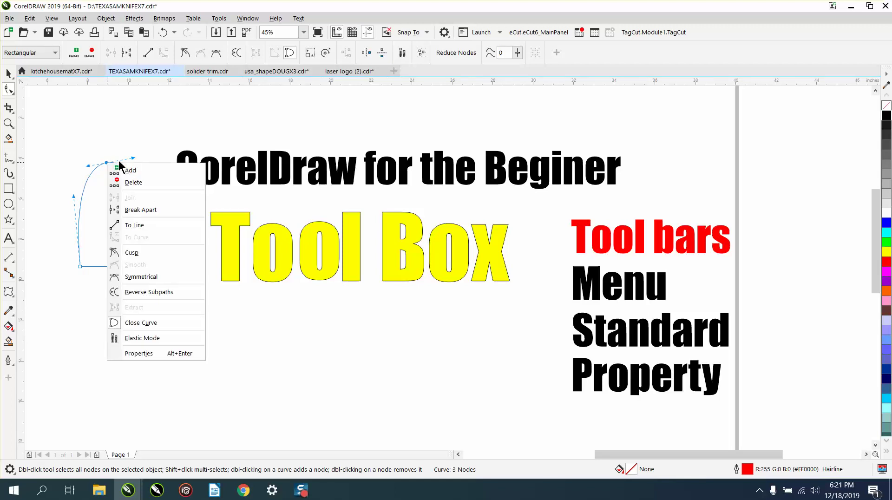
click(140, 224)
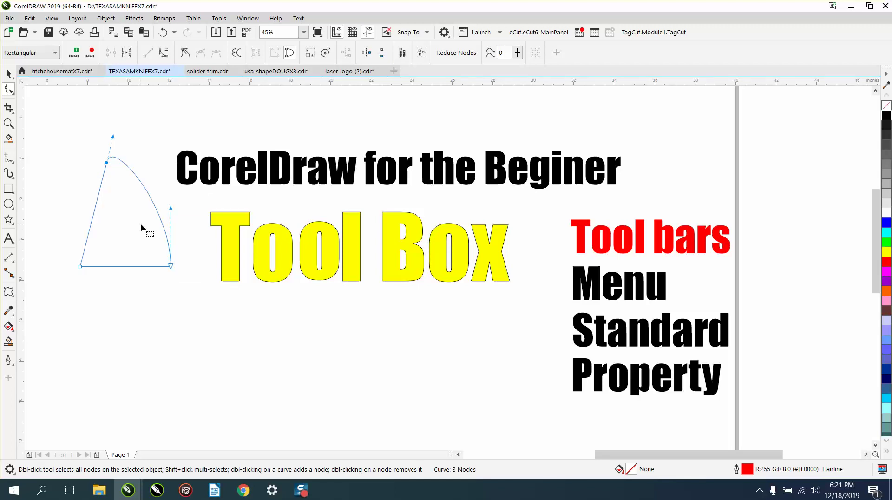
right_click(106, 162)
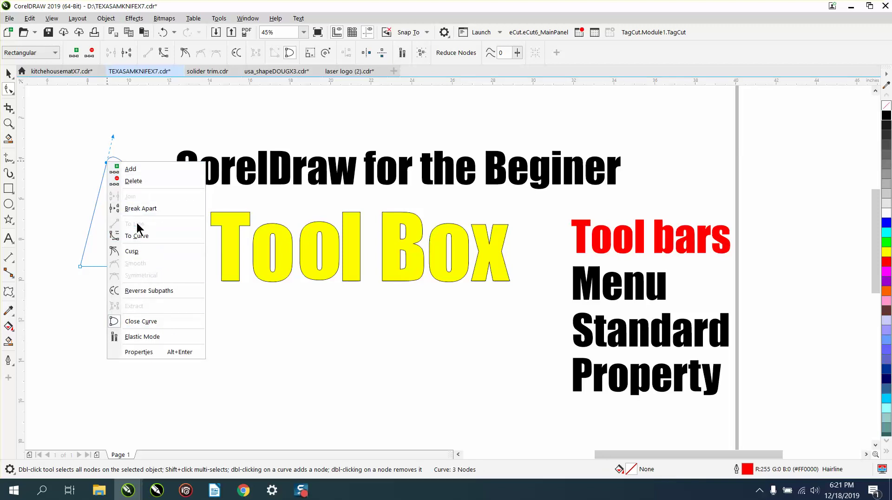
click(135, 233)
drag(100, 190, 80, 164)
right_click(106, 163)
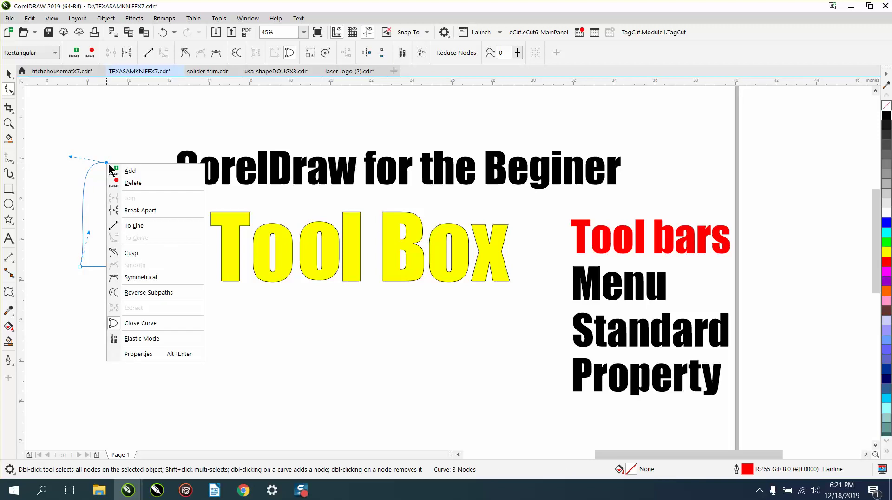
click(73, 207)
Step: Make the top node a cusp and drag its handle to reshape the curve
drag(70, 140, 146, 183)
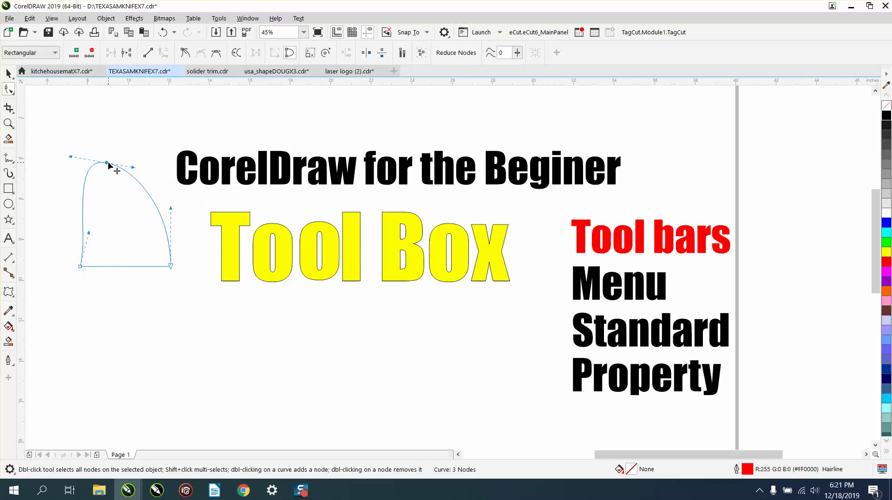
right_click(108, 163)
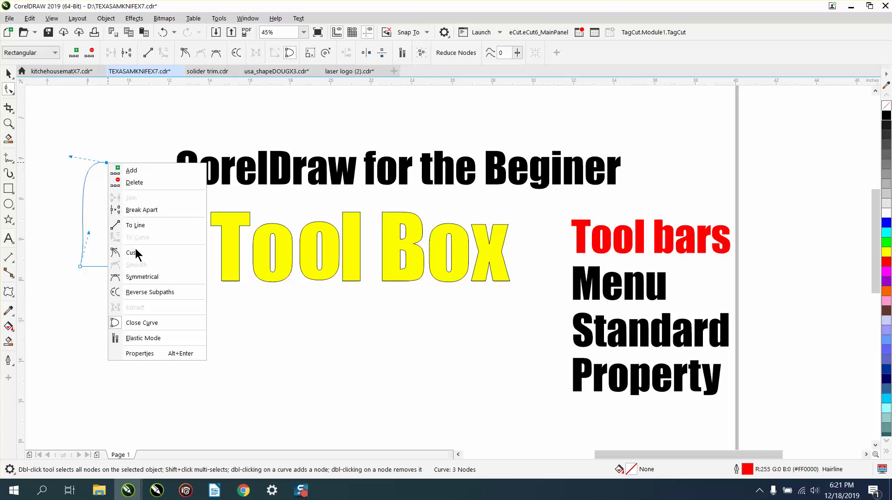
click(135, 253)
double_click(106, 163)
mouse_move(133, 169)
mouse_down()
mouse_move(126, 132)
mouse_move(147, 186)
mouse_move(133, 193)
mouse_move(142, 143)
mouse_move(142, 173)
mouse_up()
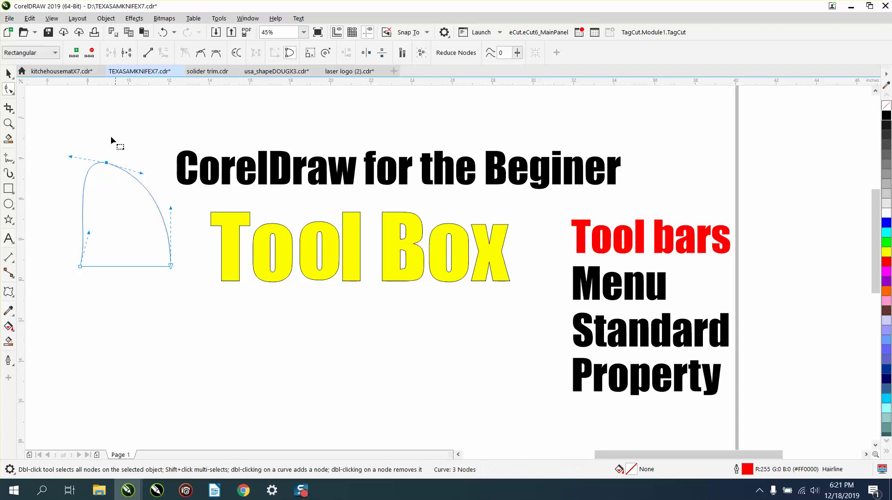
click(8, 89)
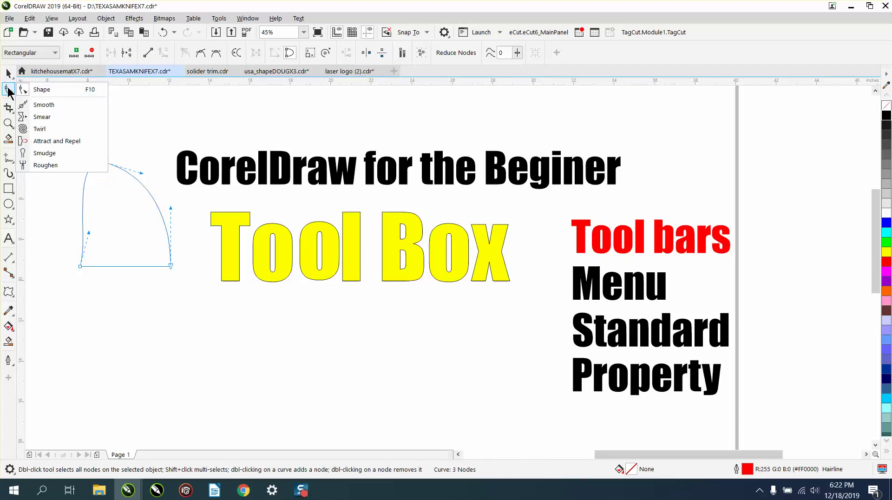
Step: Smooth the curve's lower-right corner with the Smooth tool at nib size 5
click(54, 105)
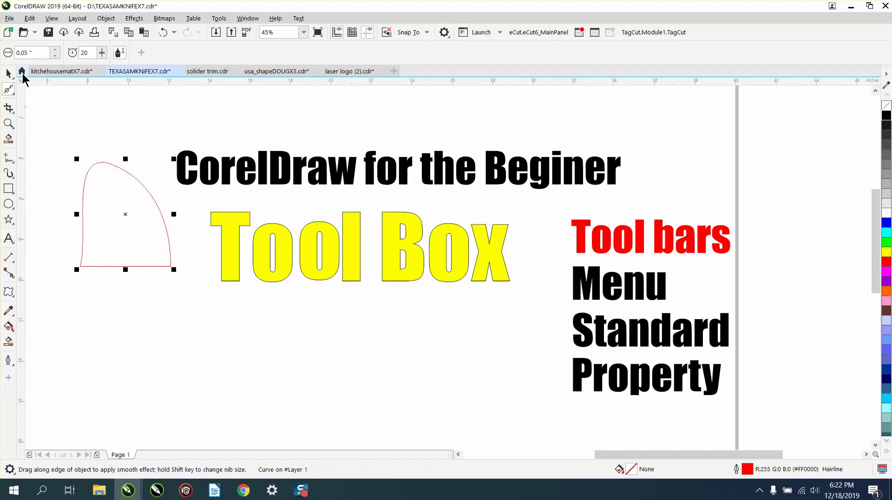
drag(45, 52, 15, 52)
text(5)
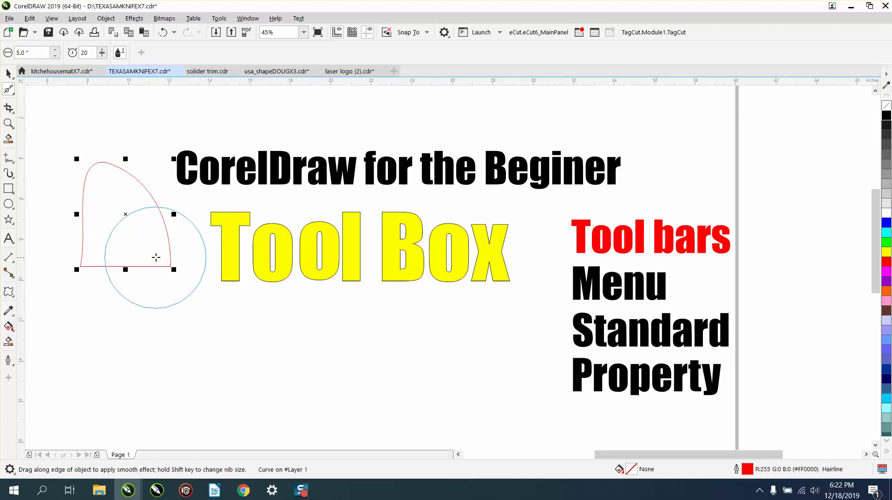
mouse_move(168, 246)
mouse_down()
mouse_move(160, 270)
mouse_move(168, 233)
mouse_move(167, 253)
mouse_move(147, 270)
mouse_move(79, 267)
mouse_move(78, 248)
mouse_move(127, 265)
mouse_up()
click(14, 95)
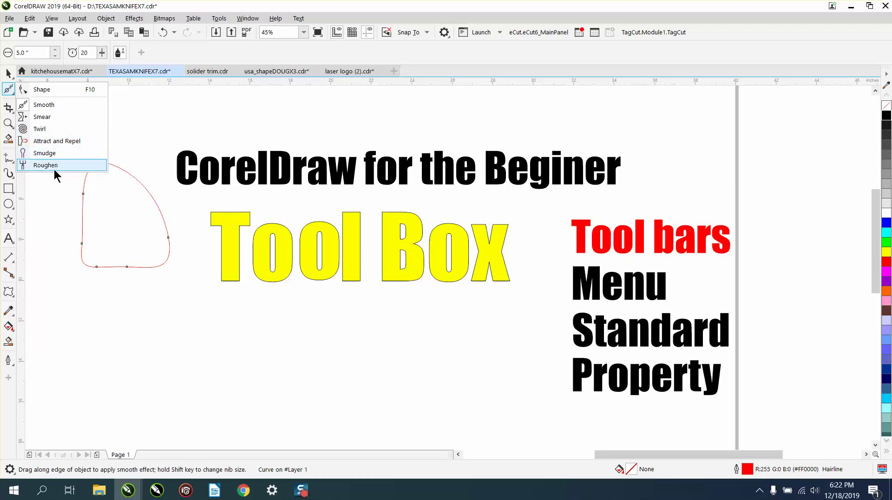
Step: Twirl the curve's upper right edge into a hook and smear its left edge
click(40, 129)
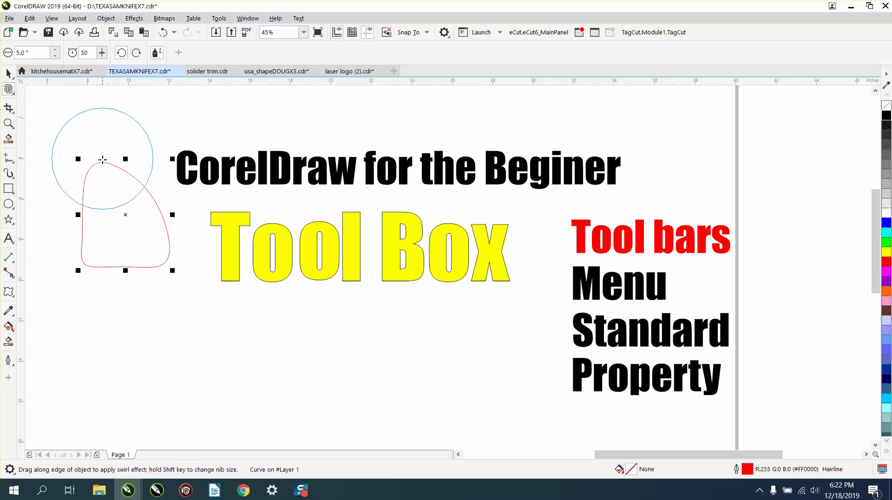
drag(132, 176, 132, 176)
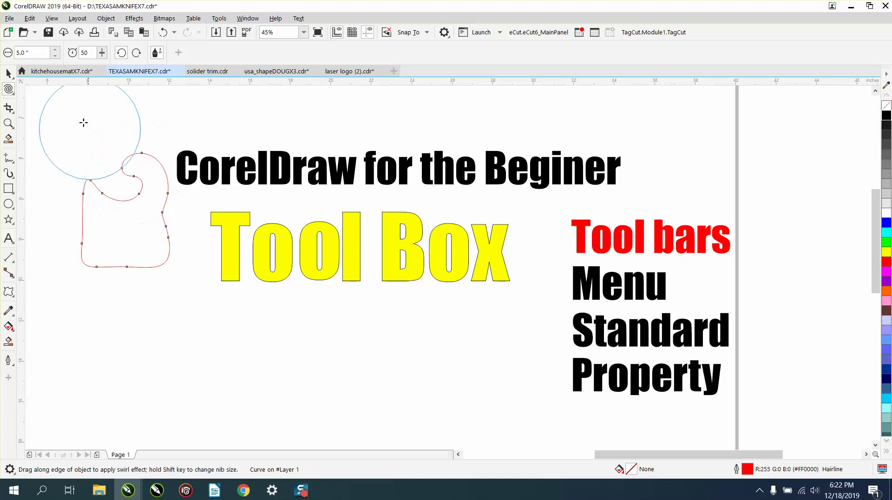
click(14, 96)
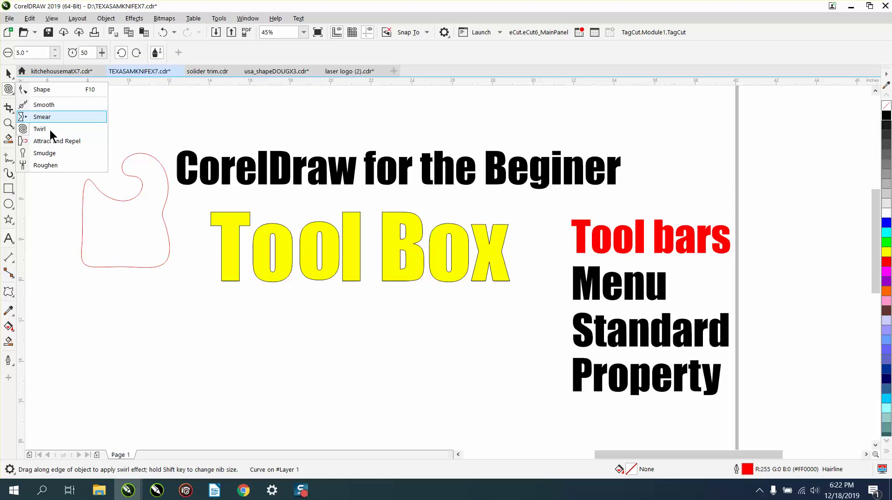
click(41, 116)
mouse_move(96, 207)
mouse_down()
mouse_move(65, 204)
mouse_move(132, 245)
mouse_move(96, 237)
mouse_move(76, 192)
mouse_up()
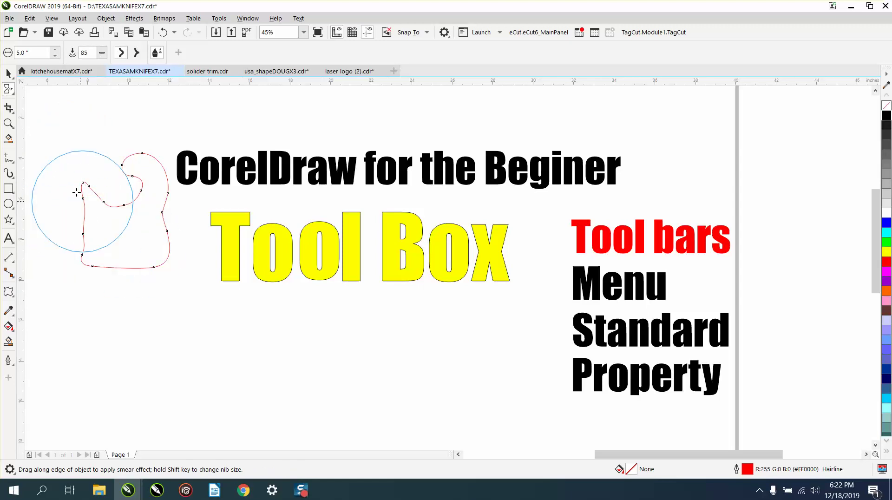
Step: Pull the curve's segments with Attract and Repel, then smudge a zigzag dent into it
click(13, 93)
click(46, 138)
mouse_move(89, 198)
mouse_down()
mouse_move(85, 220)
mouse_move(73, 219)
mouse_move(110, 229)
mouse_up()
click(14, 96)
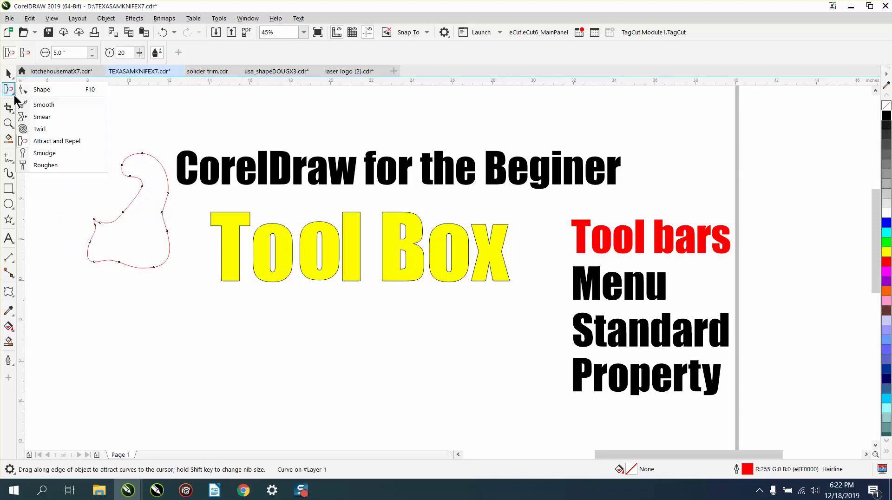
click(47, 153)
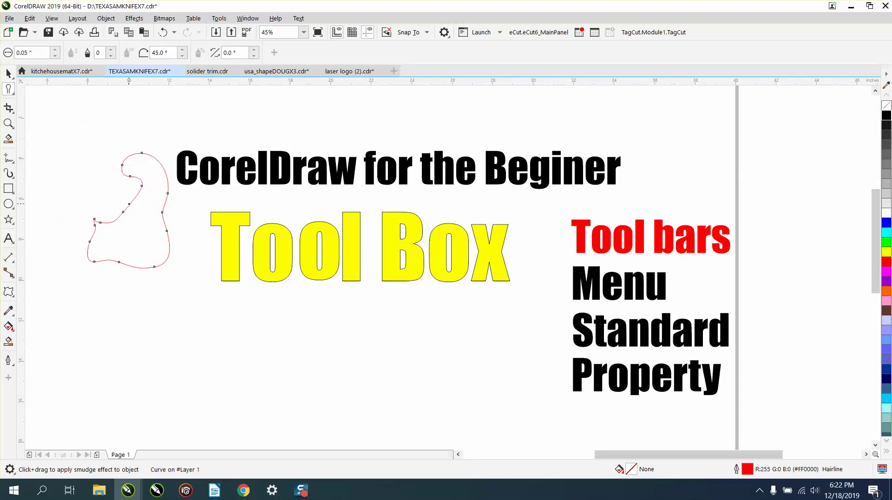
drag(132, 196, 146, 187)
Step: Zoom in on the curve and roughen its lower segment into a jagged edge
click(8, 123)
drag(93, 159, 203, 228)
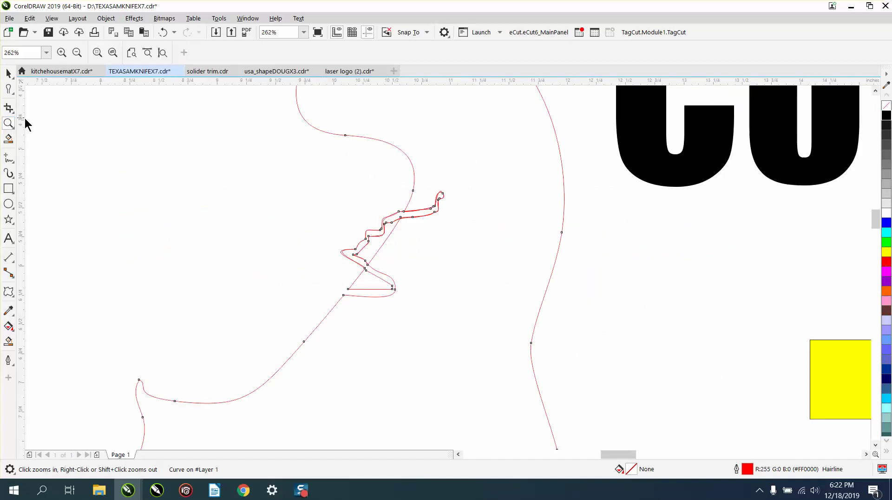
click(9, 90)
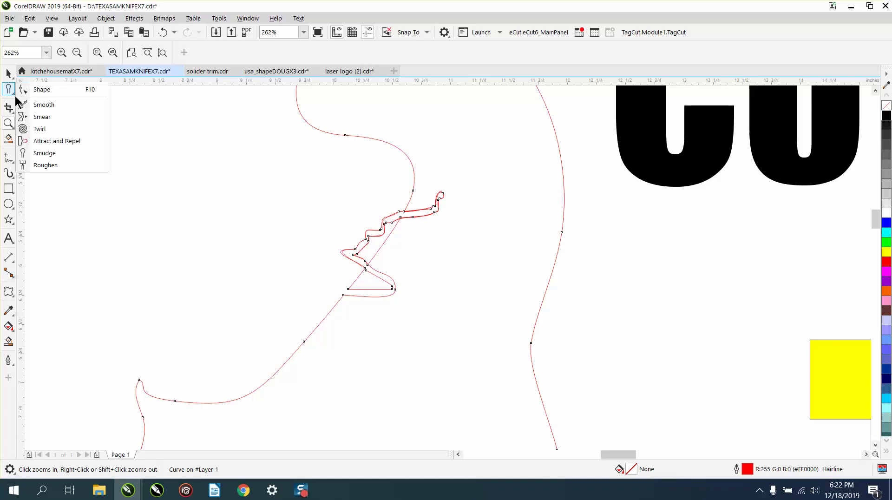
click(52, 167)
mouse_move(297, 333)
mouse_down()
mouse_move(298, 355)
mouse_move(275, 368)
mouse_move(275, 386)
mouse_move(253, 389)
mouse_up()
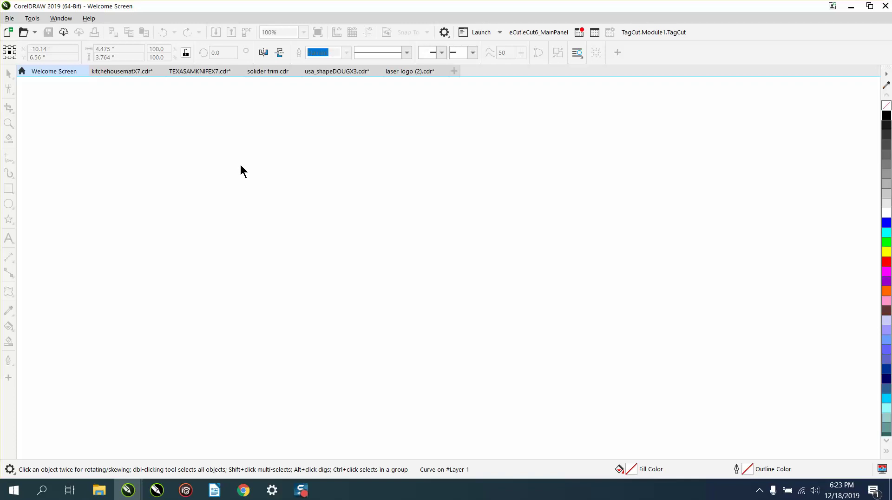
Step: View the laser logo (2), usa_shapeDOUGX3 and solider trim drawings, then return to TEXASAMKNIFEX7.cdr
click(408, 71)
click(356, 71)
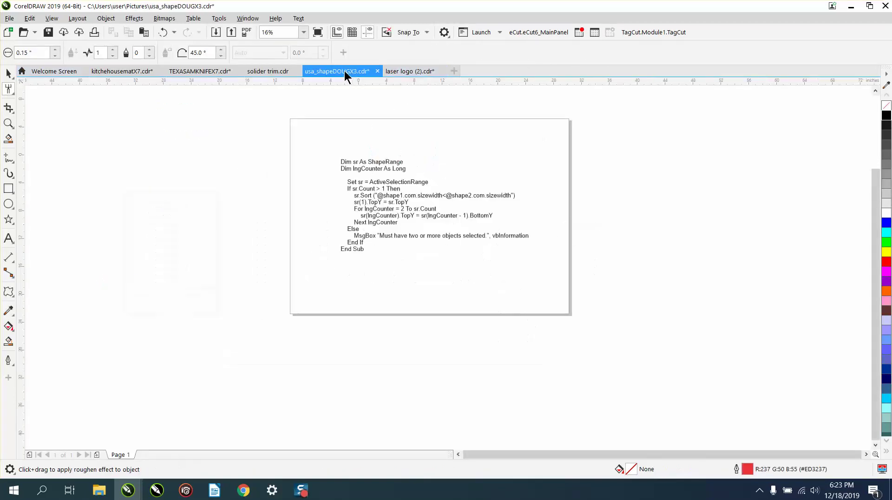
click(280, 71)
click(189, 75)
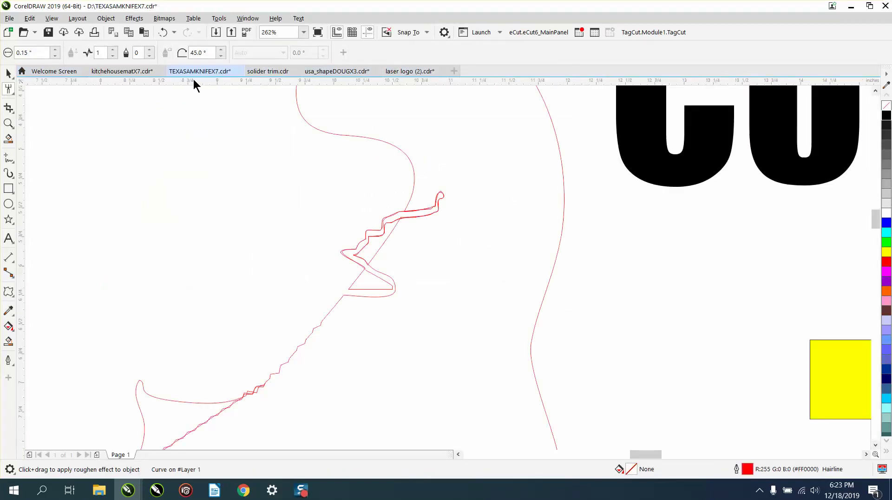
click(8, 73)
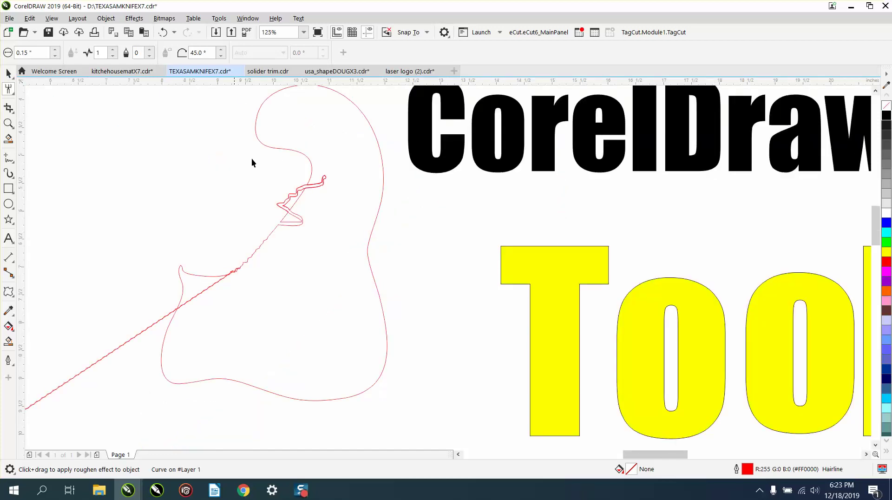
scroll(88, 137, down, 3)
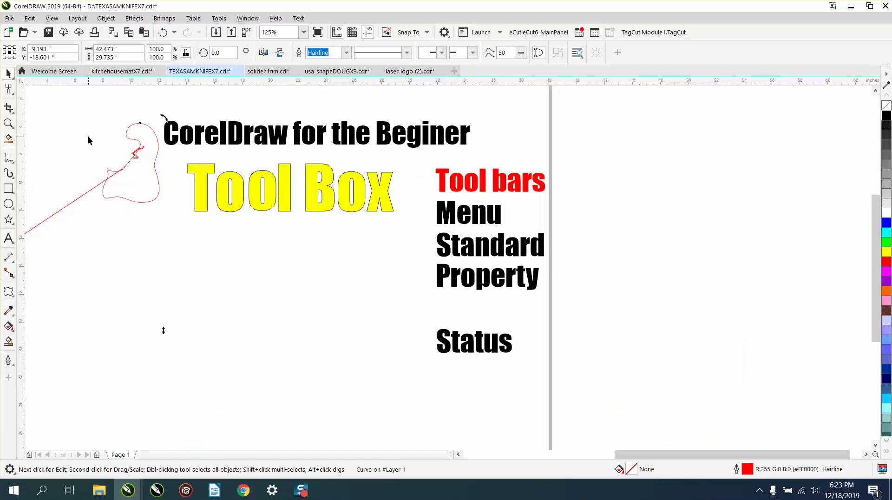
Step: Select the distorted red curve and delete it from the page
click(185, 211)
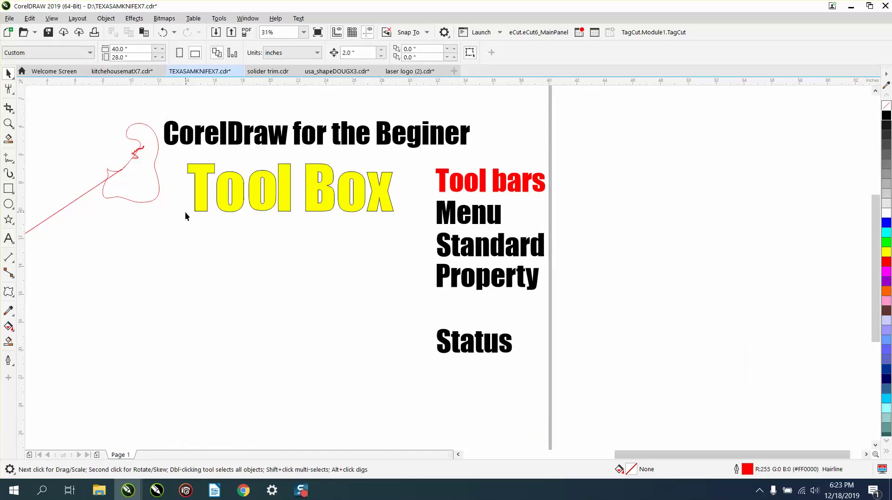
click(157, 187)
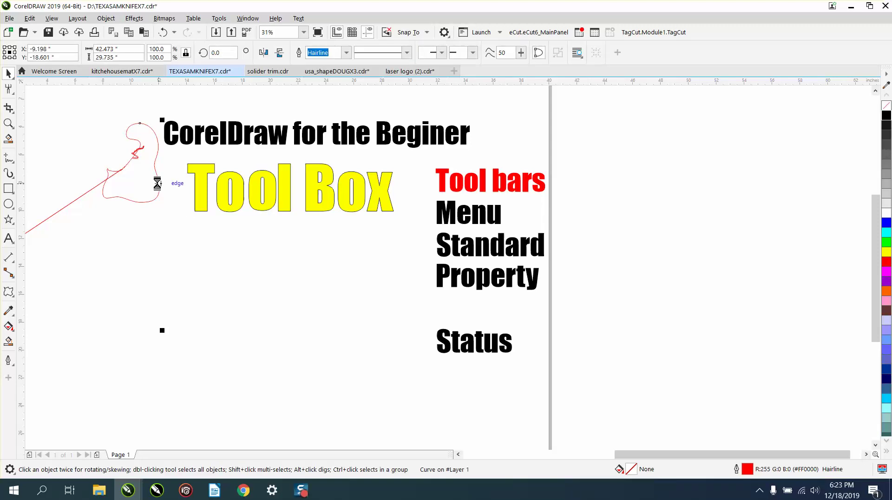
key(Delete)
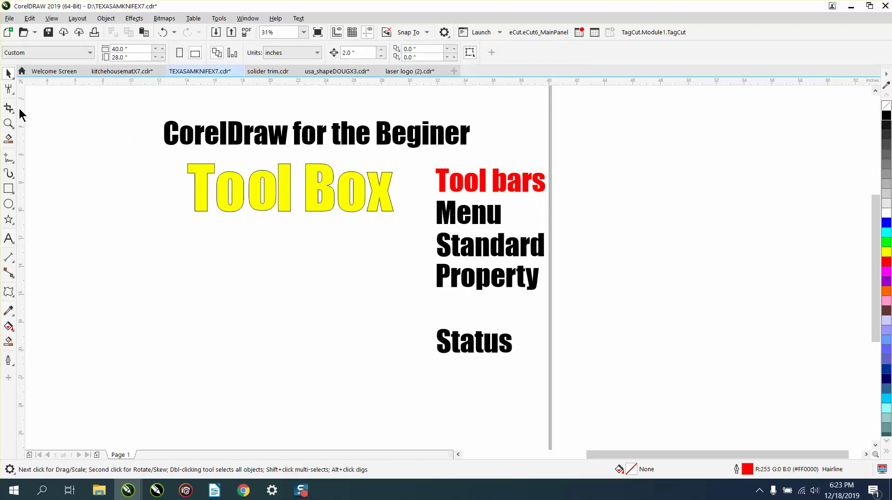
Step: Draw a rectangle below-left of the Tool Box text, then delete it
click(9, 189)
drag(94, 220, 189, 285)
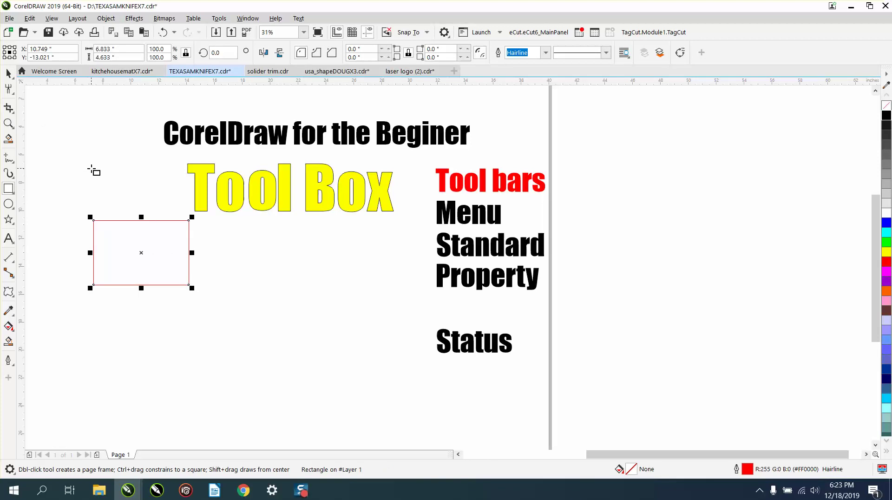
key(Delete)
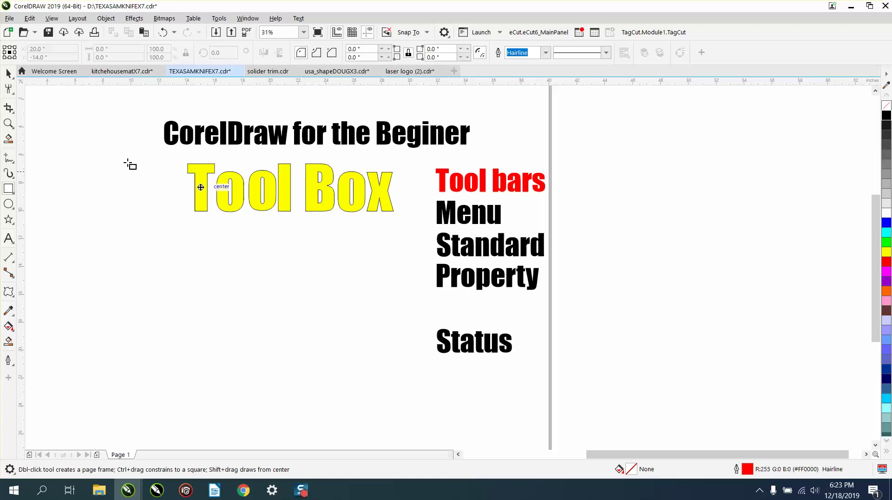
Step: Select the first 'o' of Tool Box, crop around it, then undo the crop
click(13, 109)
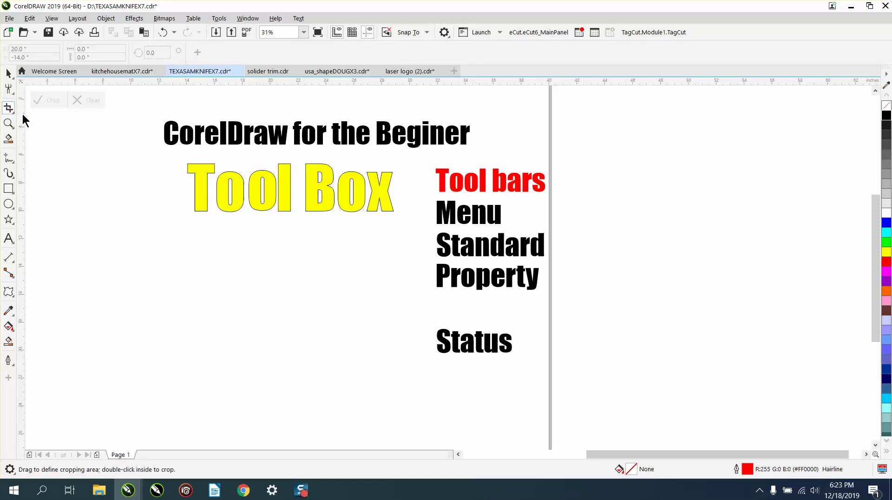
click(12, 112)
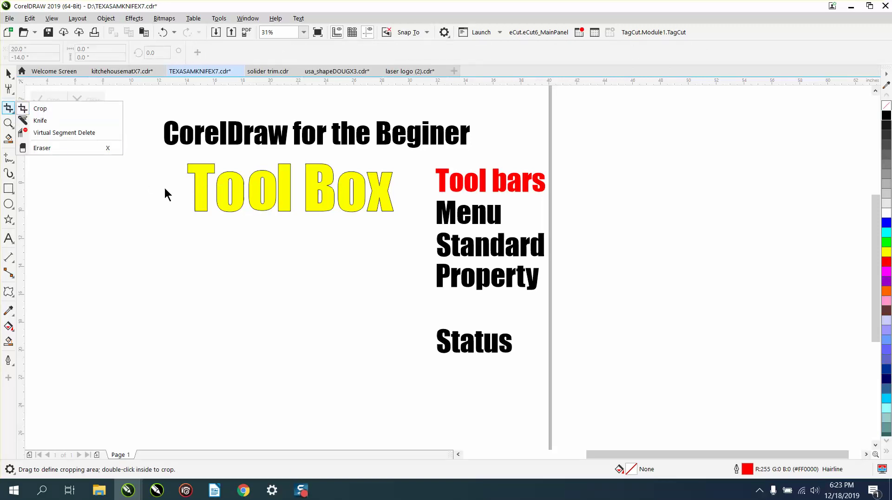
click(199, 191)
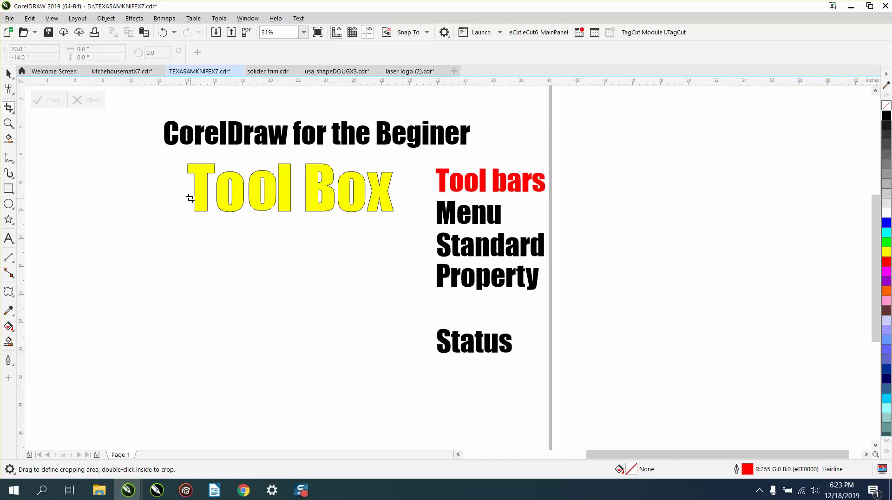
click(9, 73)
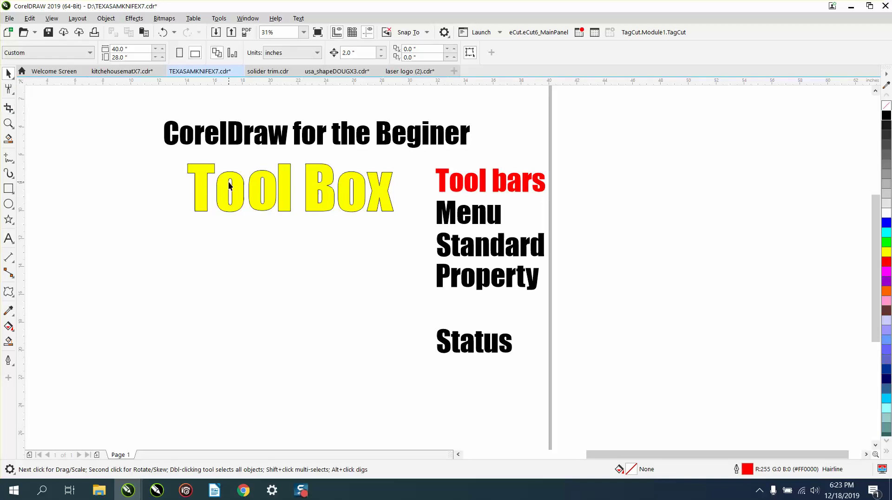
click(233, 191)
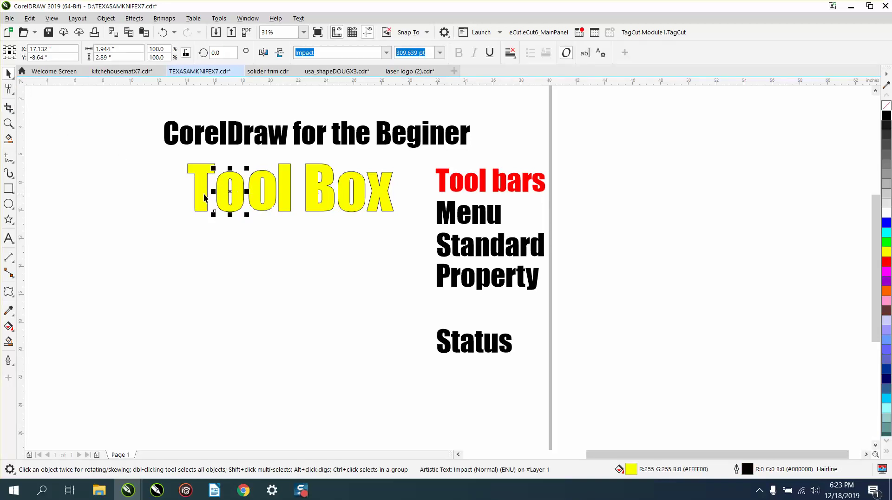
click(8, 108)
drag(213, 188, 250, 222)
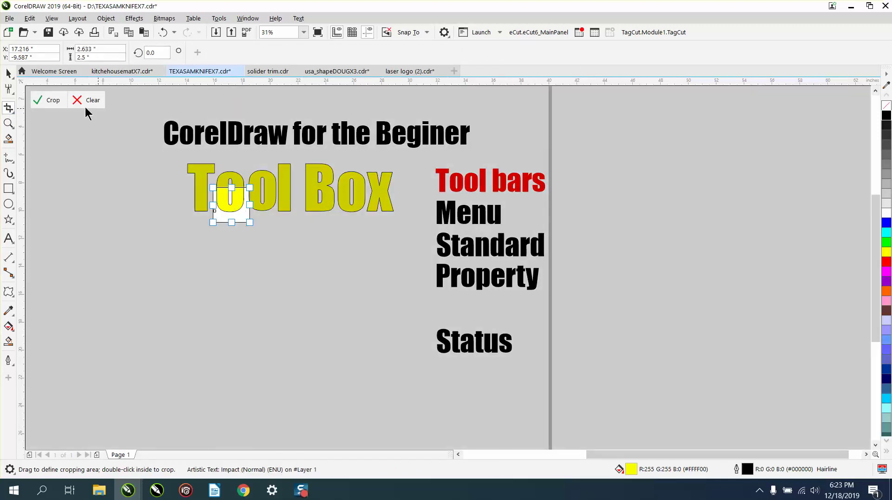
click(51, 102)
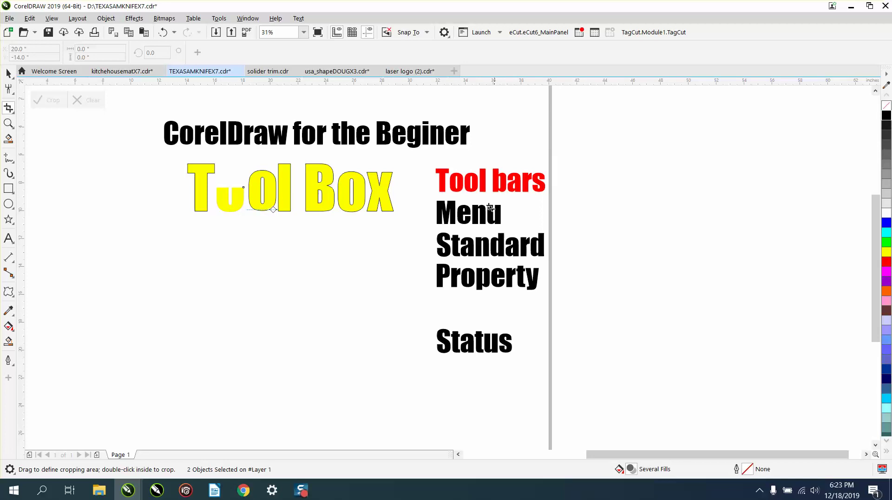
click(159, 30)
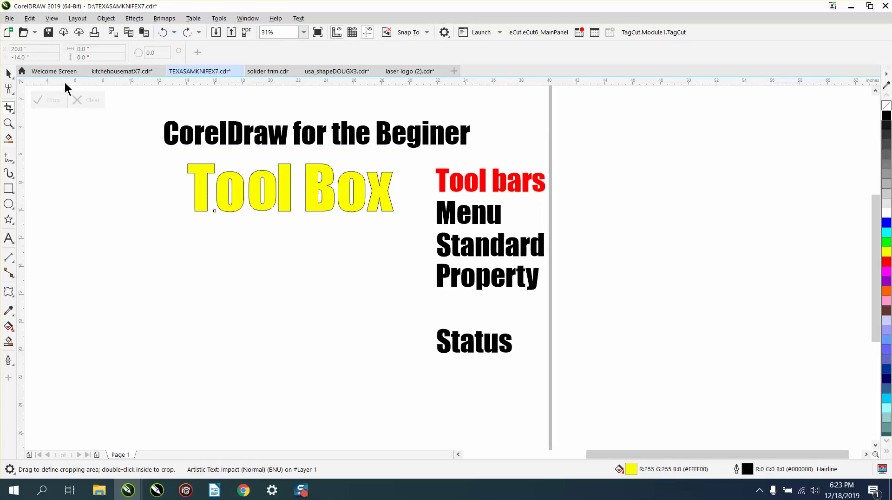
Step: Crop around the first 'o' again, then undo to restore the full slide
click(9, 73)
click(208, 178)
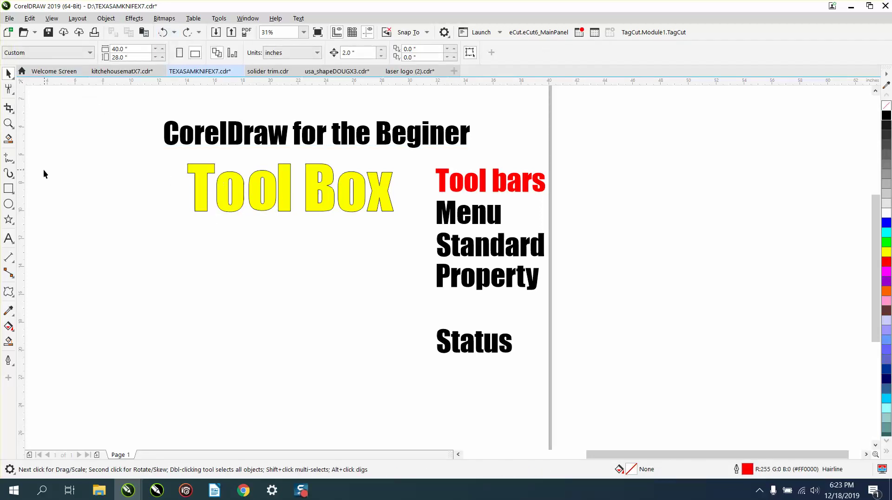
click(8, 108)
drag(211, 189, 249, 219)
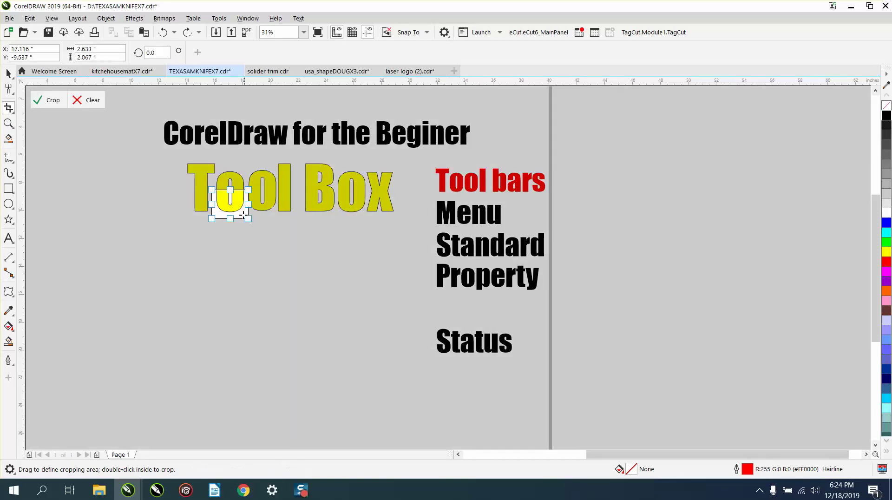
click(47, 100)
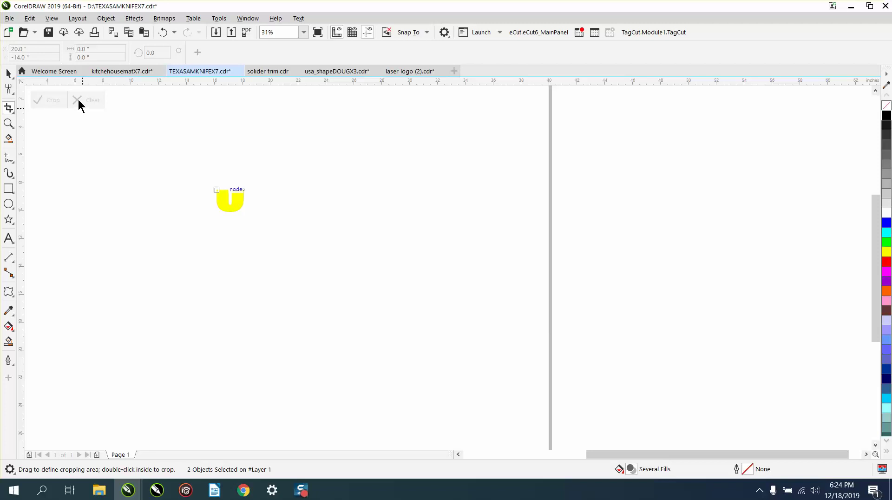
click(163, 33)
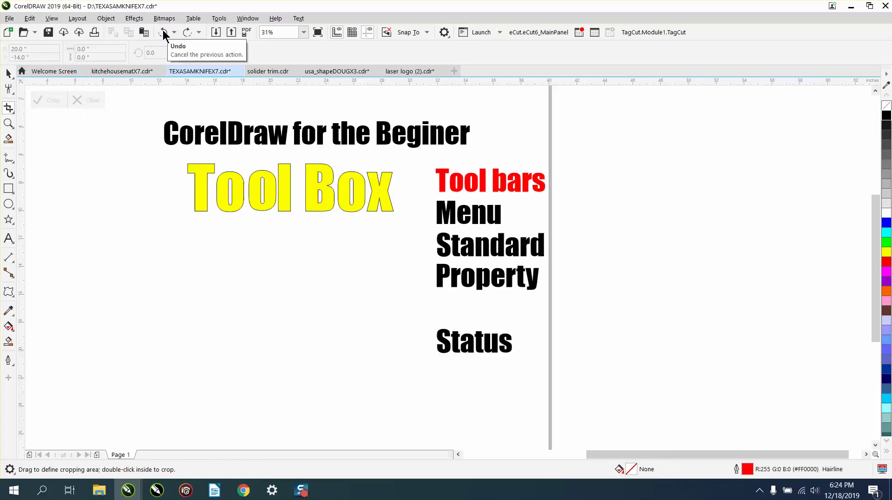
Step: Knife a horizontal cut across the yellow Tool Box letters, splitting them into 21 pieces
mouse_move(10, 122)
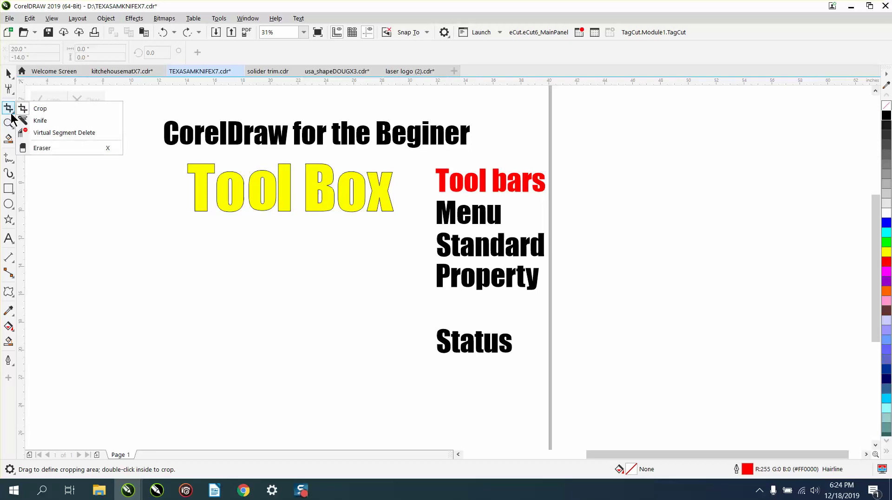
click(37, 121)
mouse_move(186, 189)
mouse_down()
mouse_move(401, 192)
mouse_move(195, 189)
mouse_up()
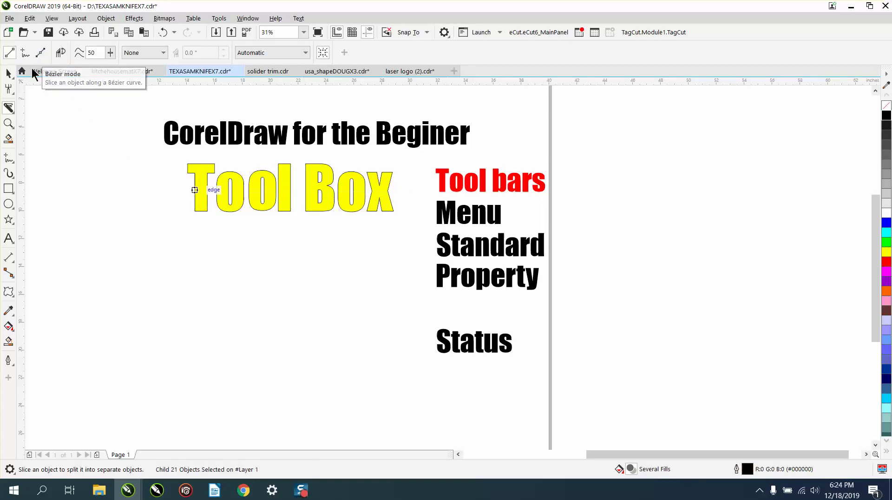
click(15, 116)
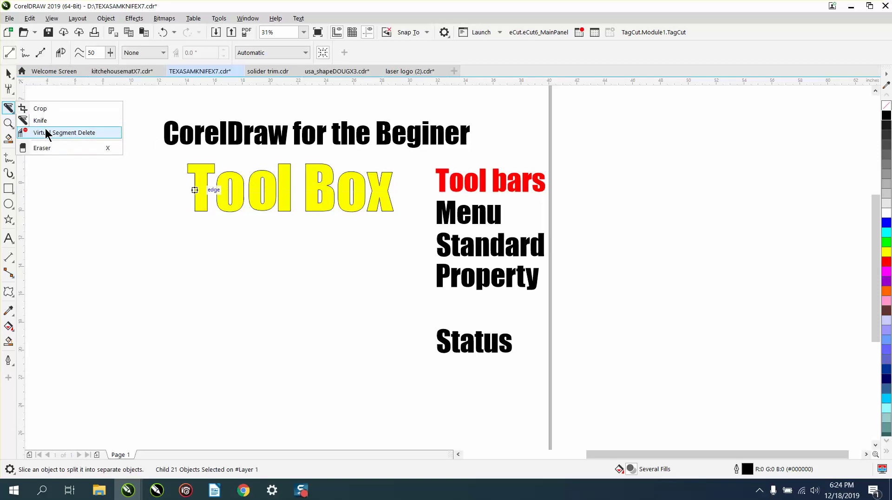
click(8, 188)
click(41, 189)
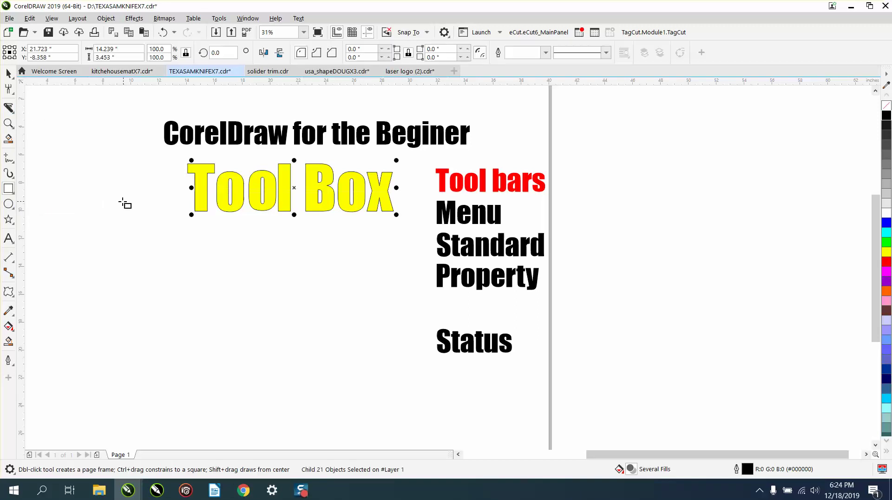
Step: Draw a rectangle and a vertical 2-Point Line running down through it
drag(79, 248, 193, 303)
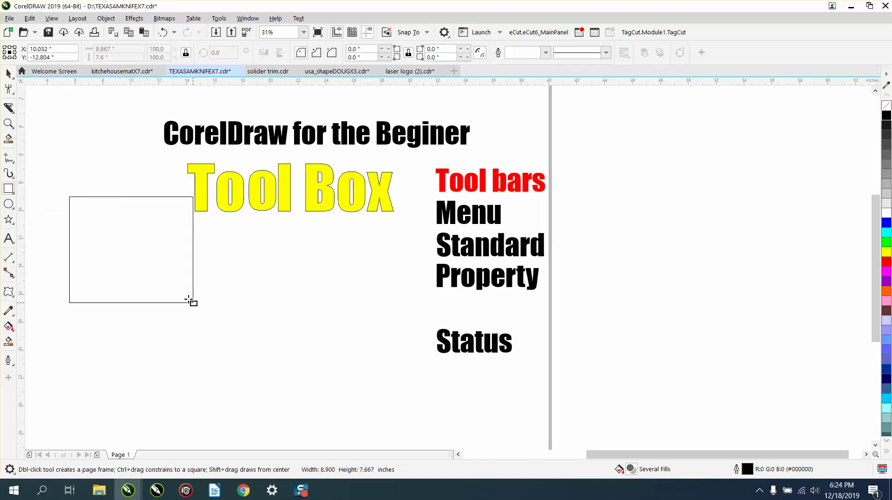
click(13, 161)
click(42, 170)
drag(115, 196, 117, 339)
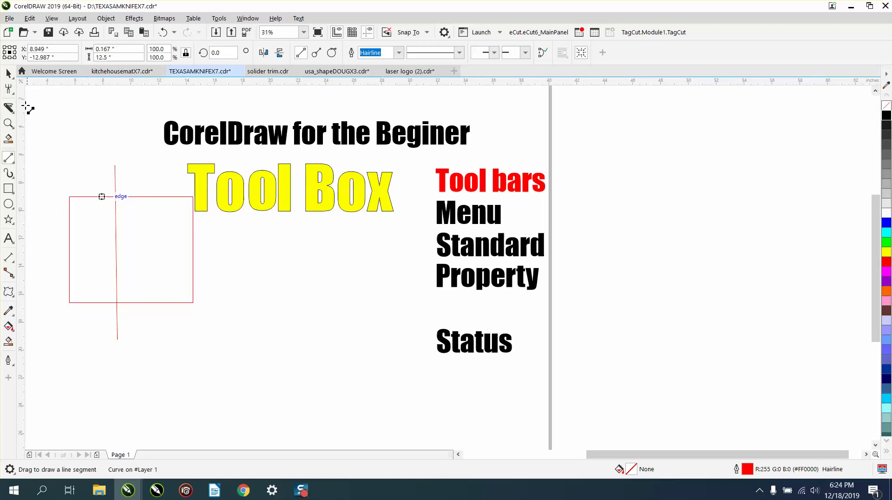
Step: Remove the rectangle's right-hand segments and the line's overhangs with Virtual Segment Delete
click(10, 111)
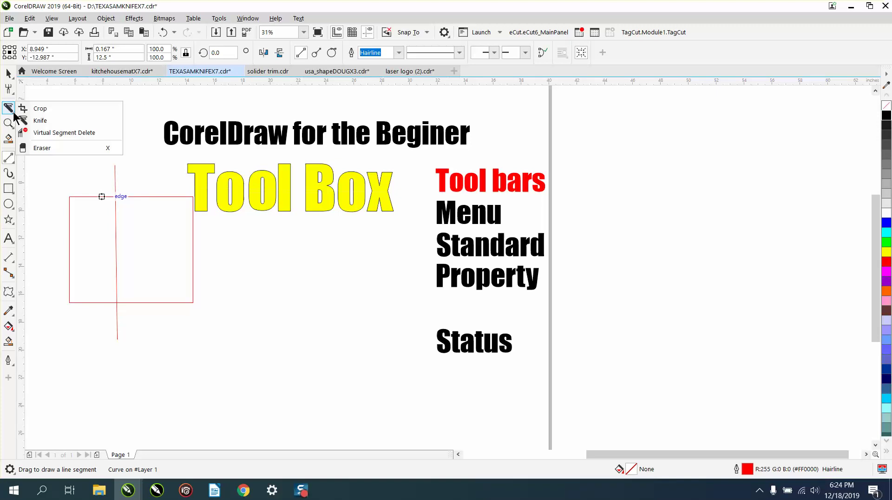
click(59, 134)
drag(151, 186, 155, 263)
drag(161, 321, 162, 321)
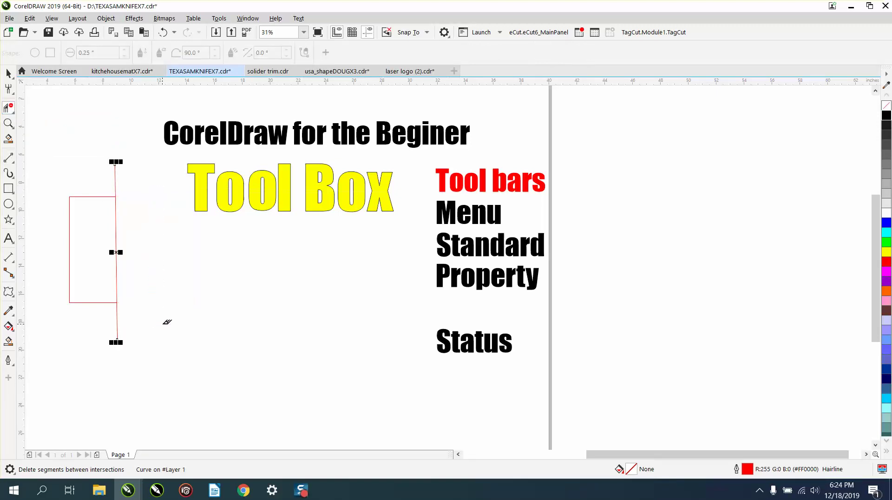
drag(99, 170, 143, 176)
drag(128, 306, 100, 310)
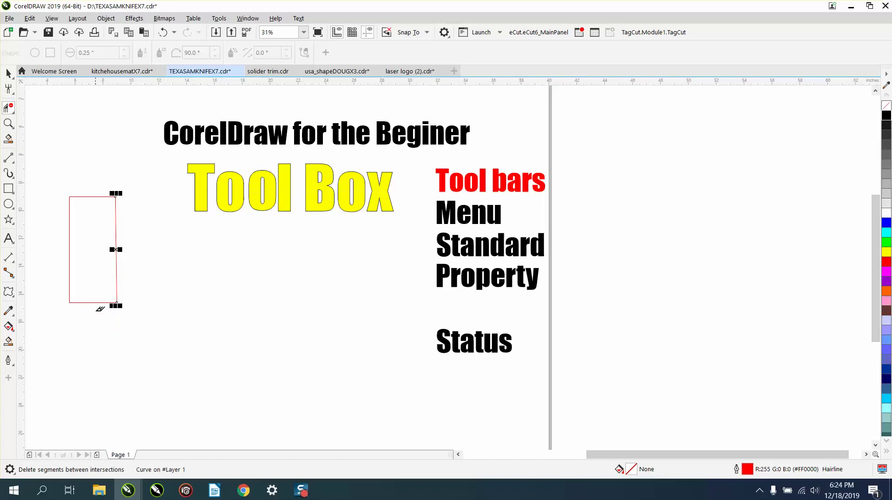
click(8, 123)
Step: Zoom in and delete the rectangle's top, right and bottom edges past the guideline
drag(42, 157, 207, 314)
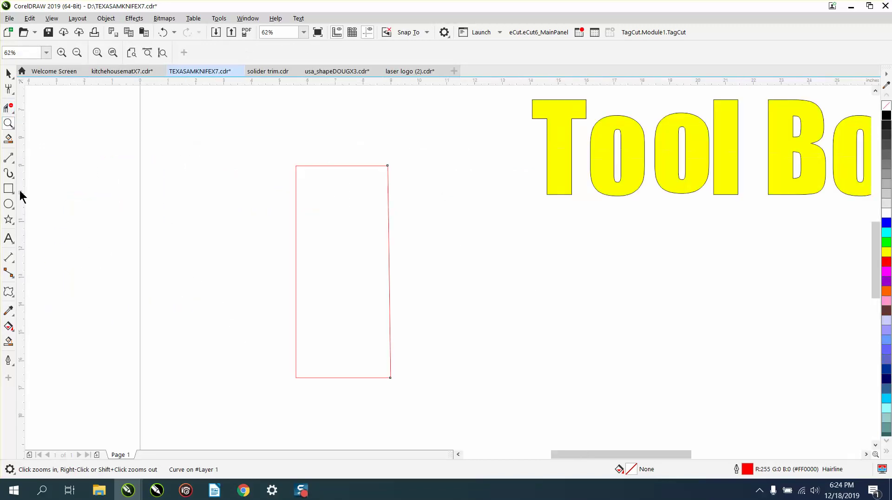
click(341, 202)
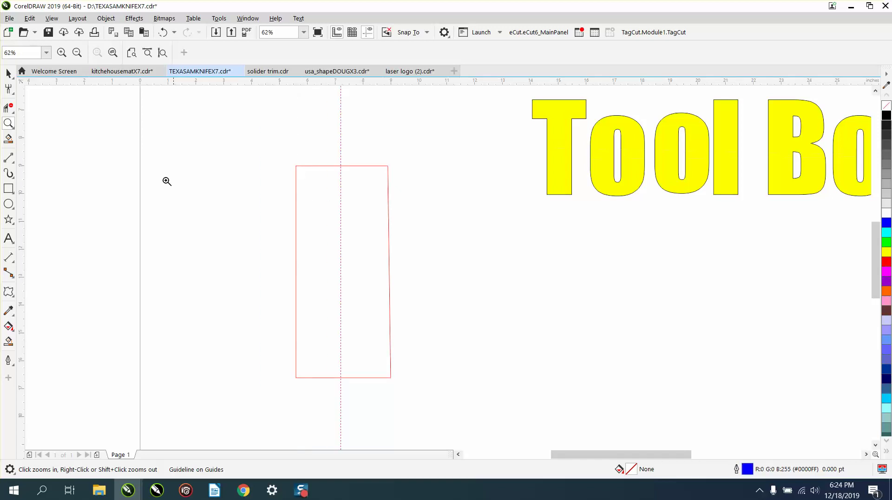
click(8, 108)
drag(357, 138, 389, 188)
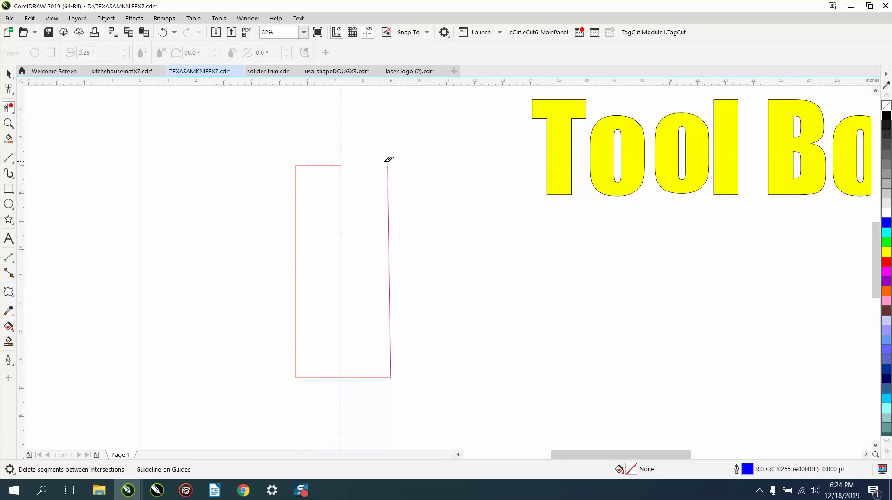
click(389, 168)
drag(375, 318, 430, 399)
Step: Erase the rectangle's top and left edges with the Eraser tool
click(7, 77)
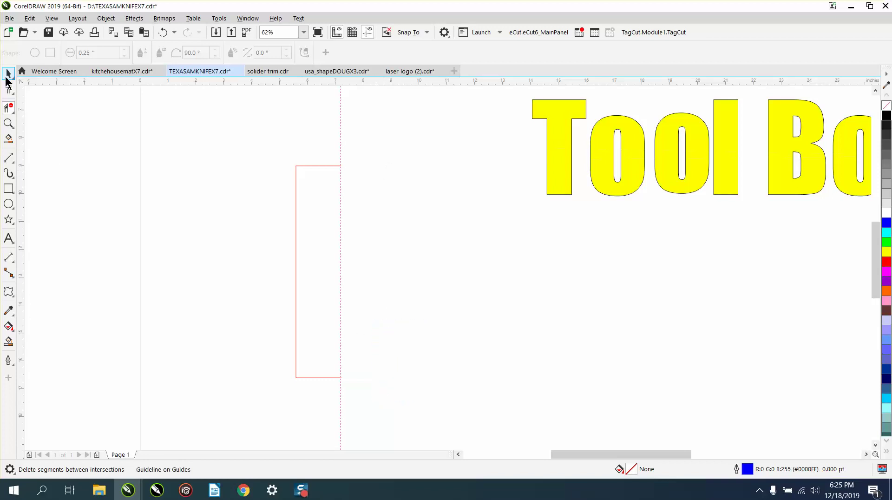
click(11, 112)
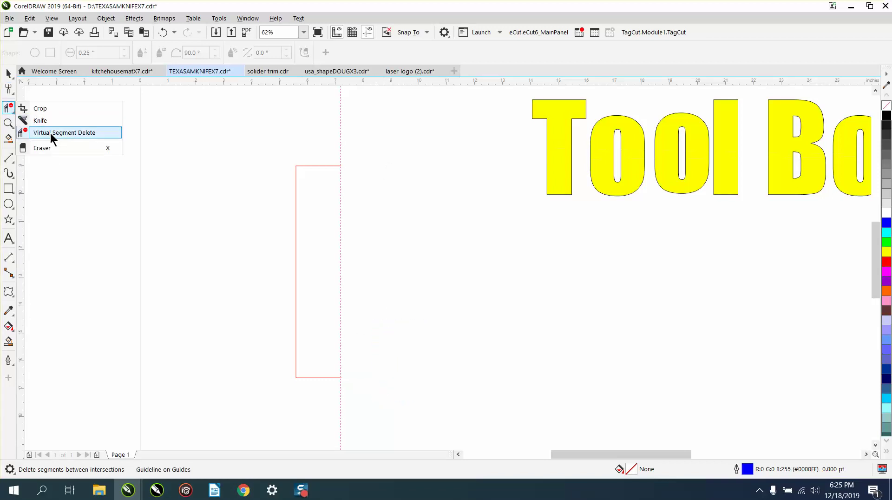
click(51, 146)
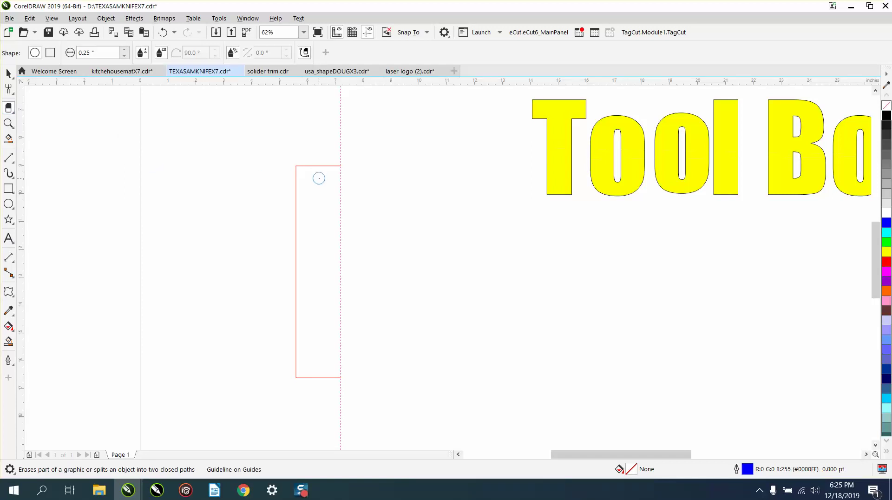
click(327, 168)
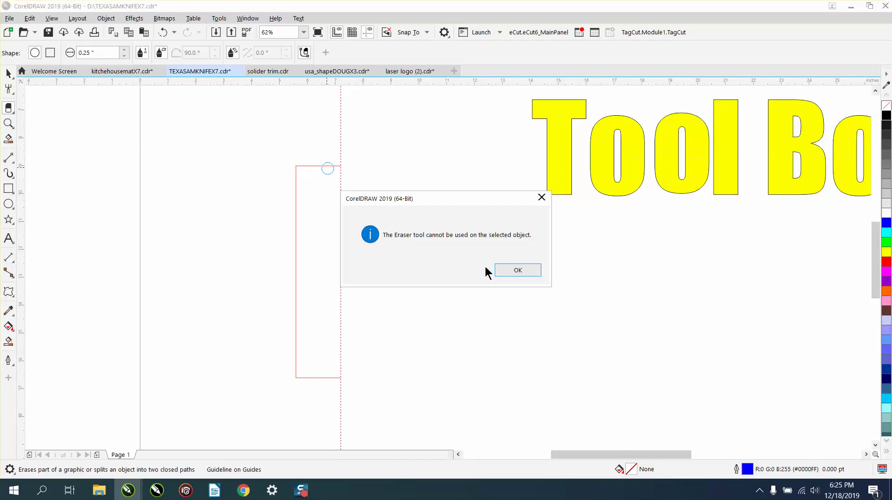
click(506, 270)
click(311, 166)
mouse_move(309, 166)
mouse_down()
mouse_move(289, 167)
mouse_move(368, 171)
mouse_move(297, 171)
mouse_move(303, 262)
mouse_up()
drag(303, 318, 303, 319)
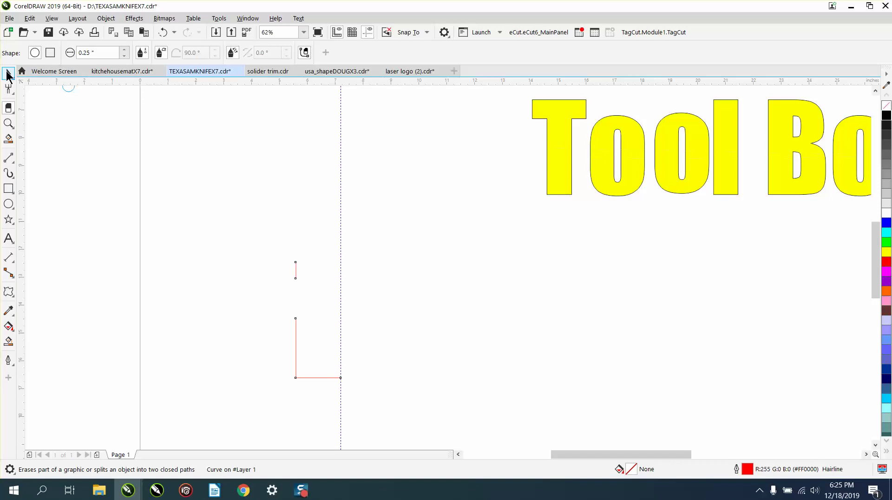
Step: Select the leftover red outline pieces and delete them
click(8, 74)
drag(222, 217, 478, 439)
key(Delete)
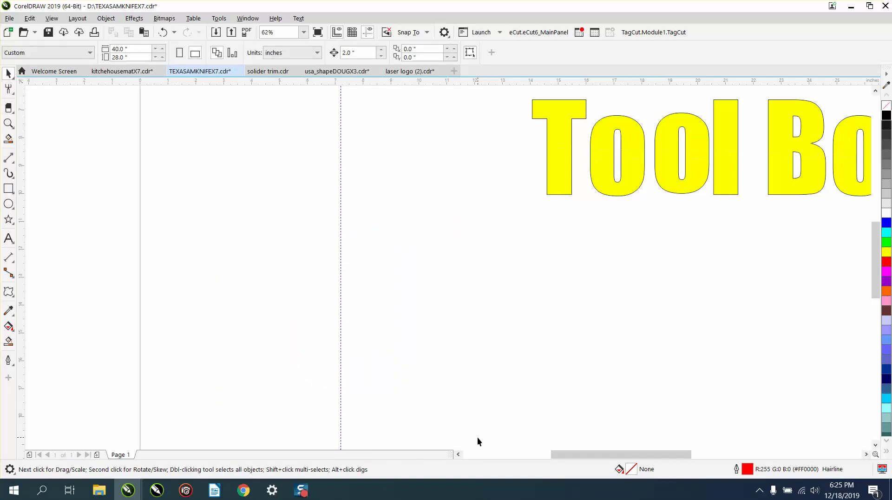
Step: Zoom in on the letters 'To' of the Tool Box lettering
click(8, 123)
click(13, 129)
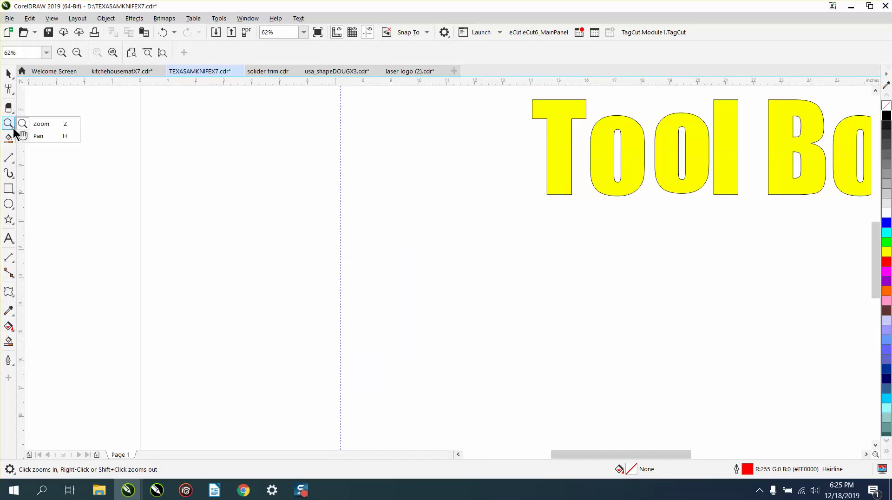
click(40, 125)
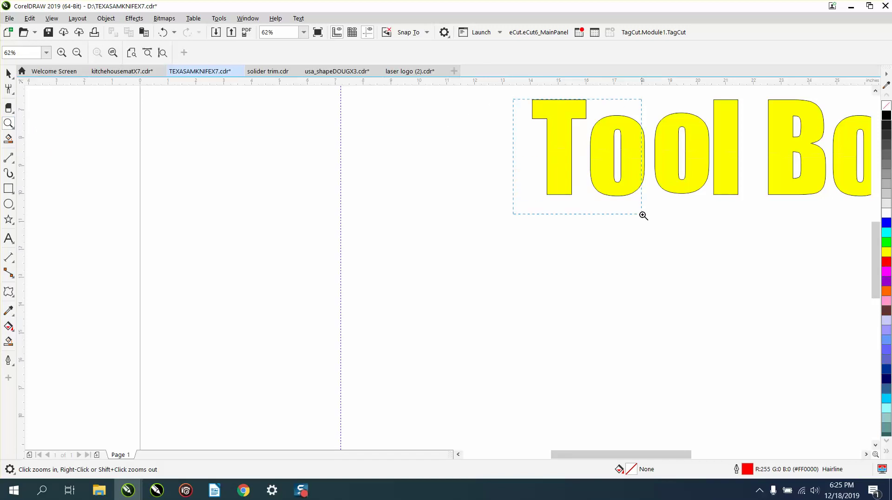
drag(643, 216, 642, 214)
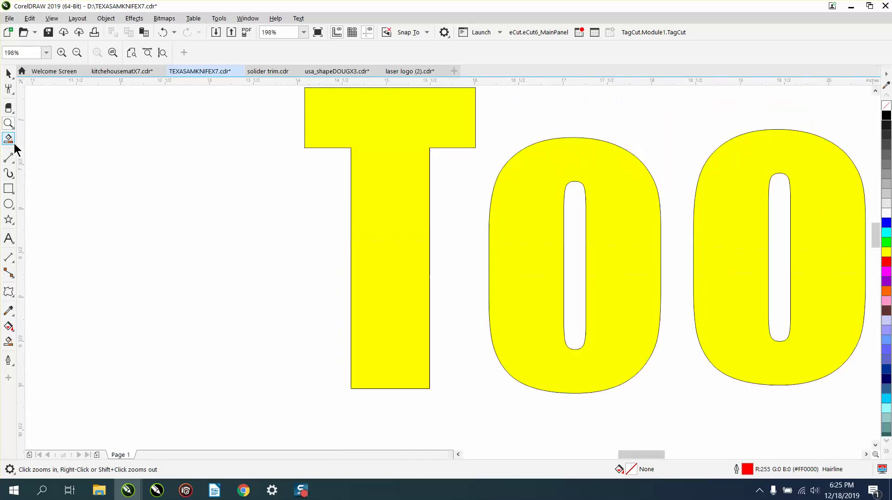
Step: Pan across the enlarged letters, then zoom back out to the whole slide
click(8, 123)
click(42, 135)
drag(386, 158, 187, 189)
scroll(186, 169, down, 5)
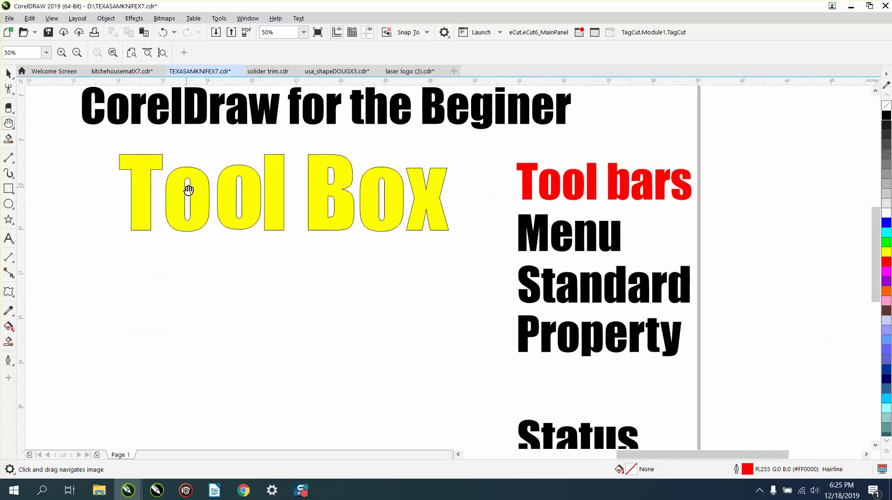
Step: Draw two overlapping rectangles below the Tool Box lettering
click(14, 131)
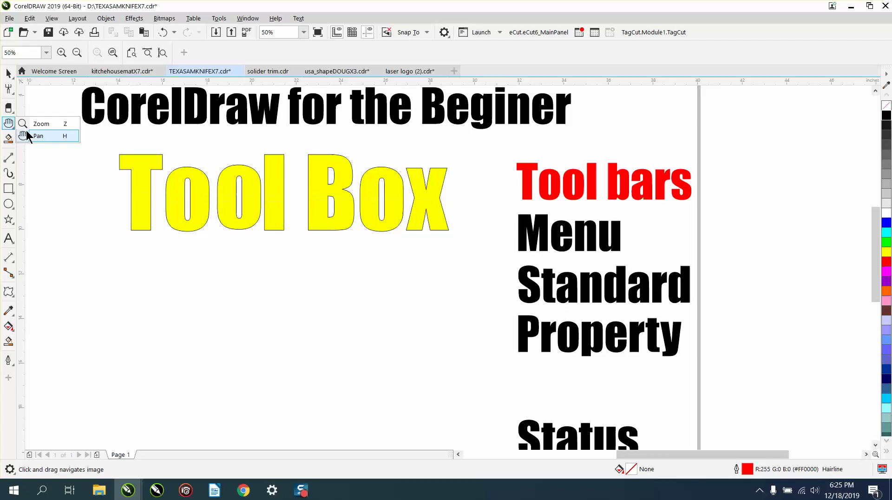
click(41, 124)
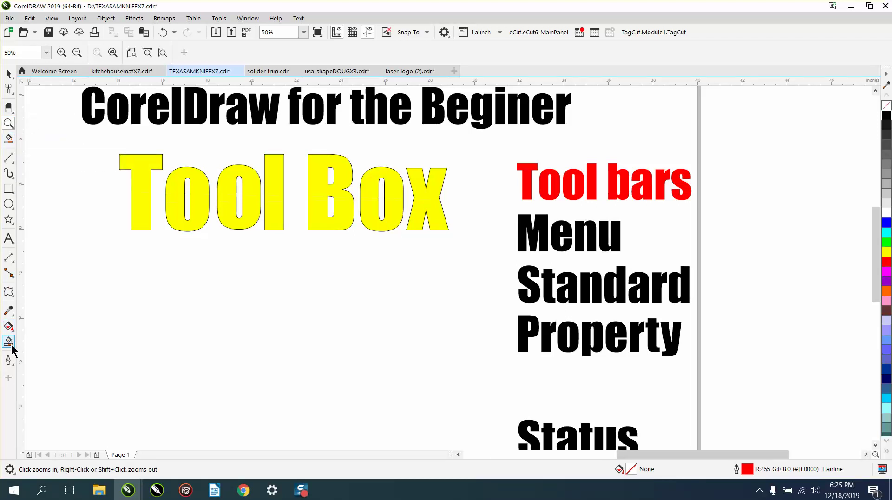
click(8, 188)
drag(132, 261, 247, 375)
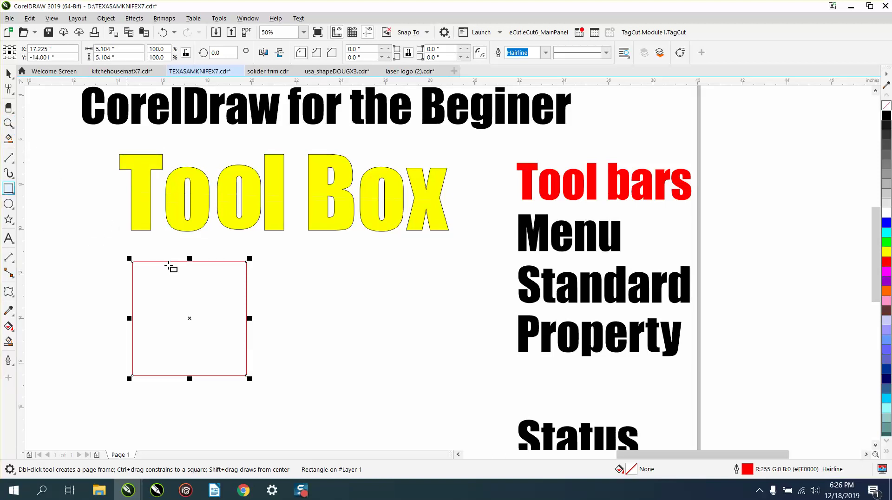
drag(75, 240, 186, 299)
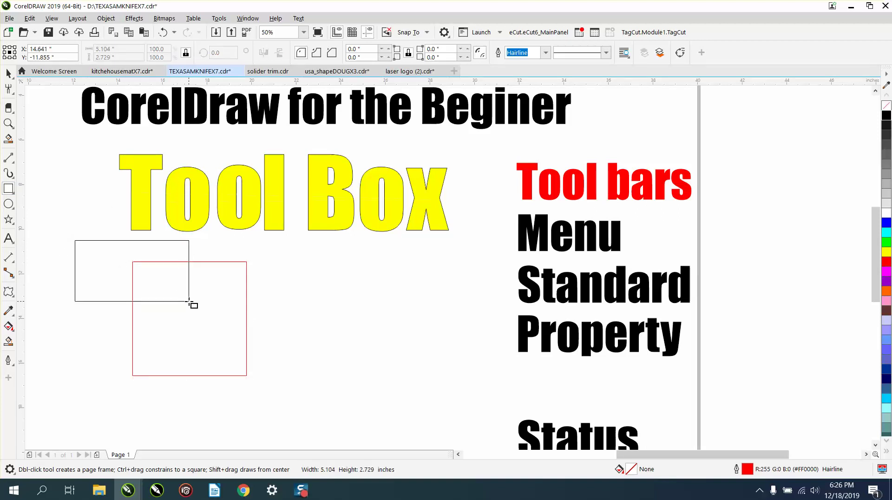
Step: Weld both rectangles and Smart Fill the enclosed area to create a new shape
click(8, 74)
drag(57, 209, 319, 397)
click(320, 53)
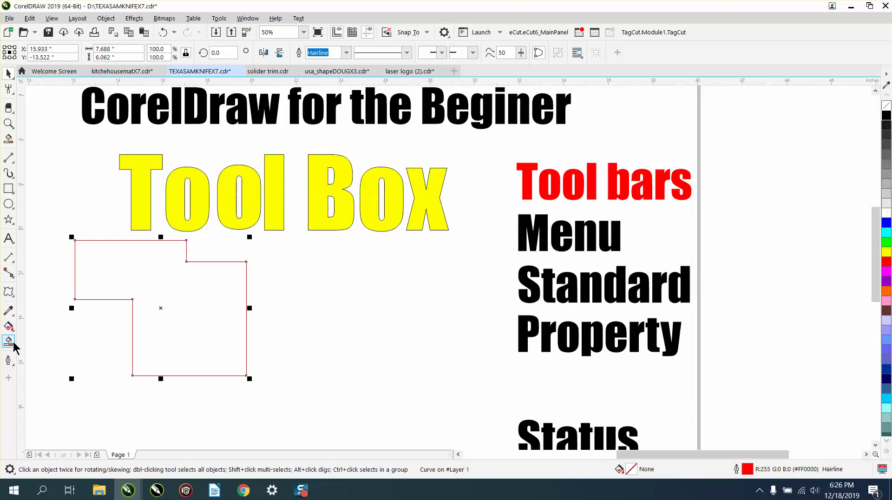
click(9, 139)
click(171, 288)
Step: Move the new shape to the right, with no fill and a black outline
click(9, 73)
drag(181, 310, 402, 321)
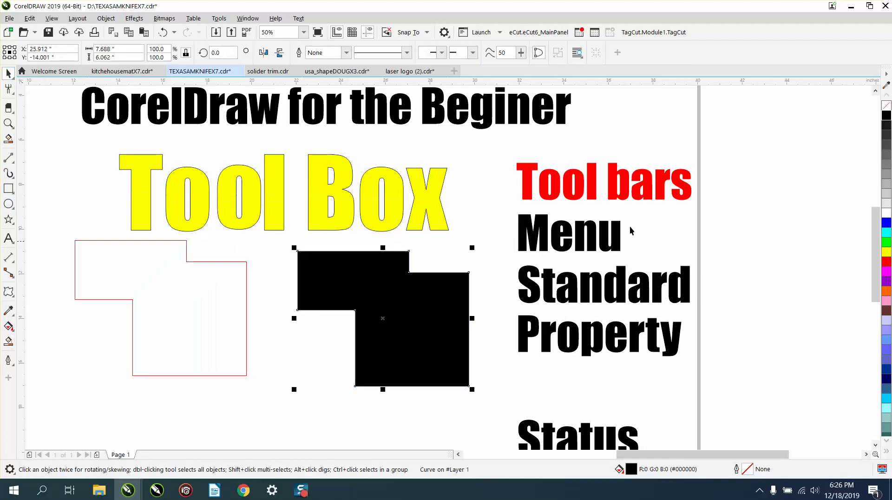
click(886, 105)
right_click(884, 116)
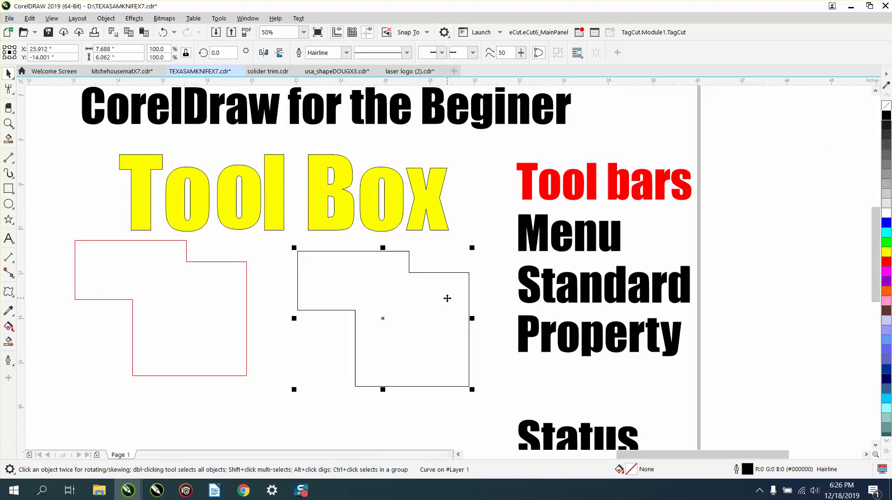